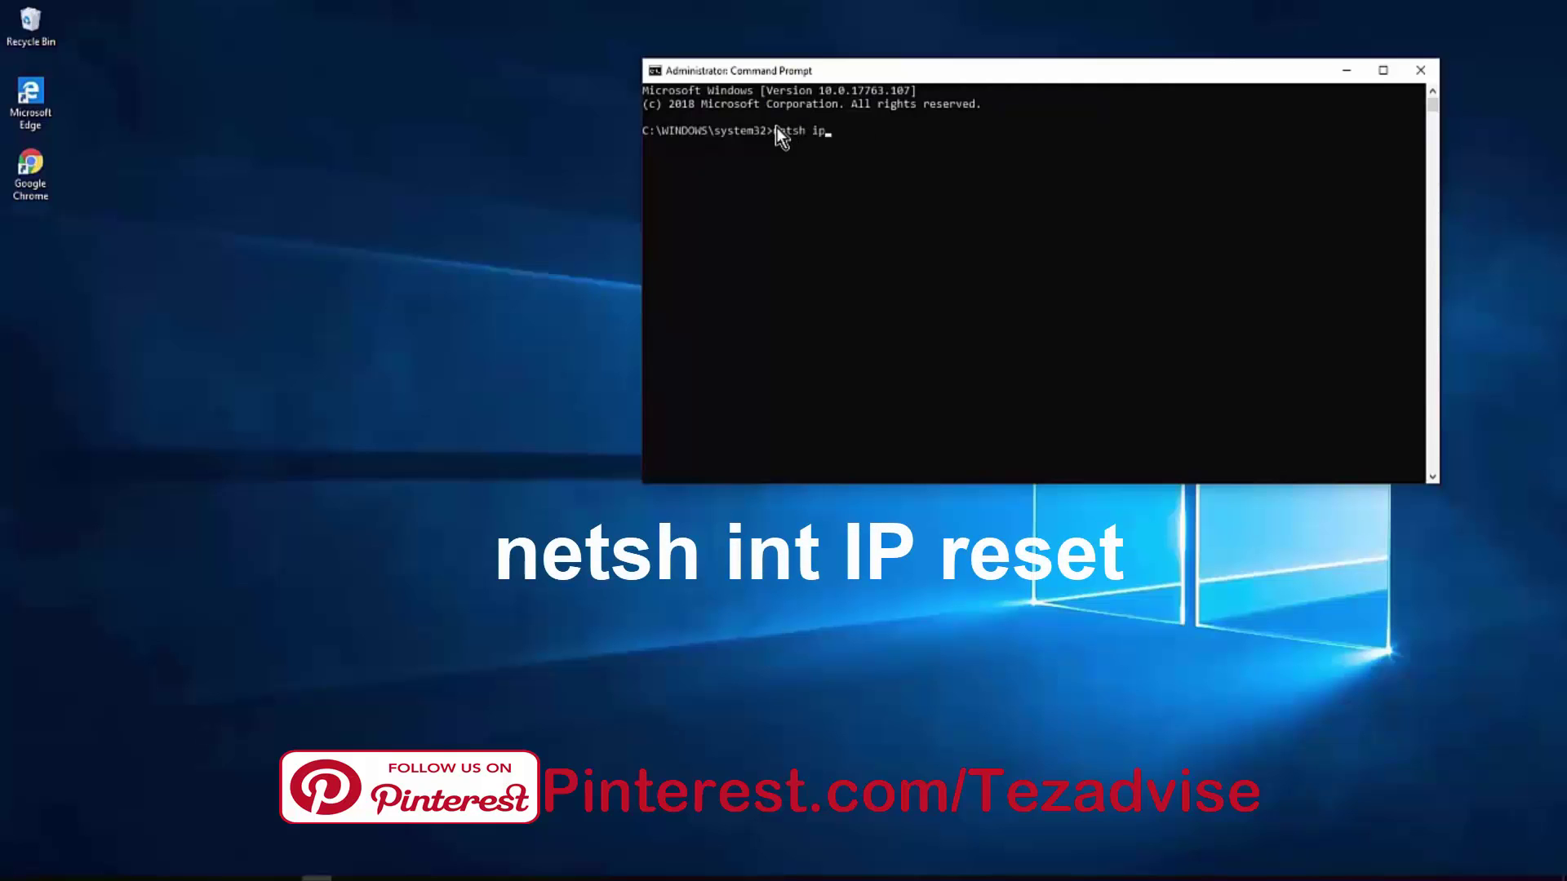
Enter the netsh int ip reset command in the administrator Command Prompt
{"action": "type", "text": "h int ip reset"}
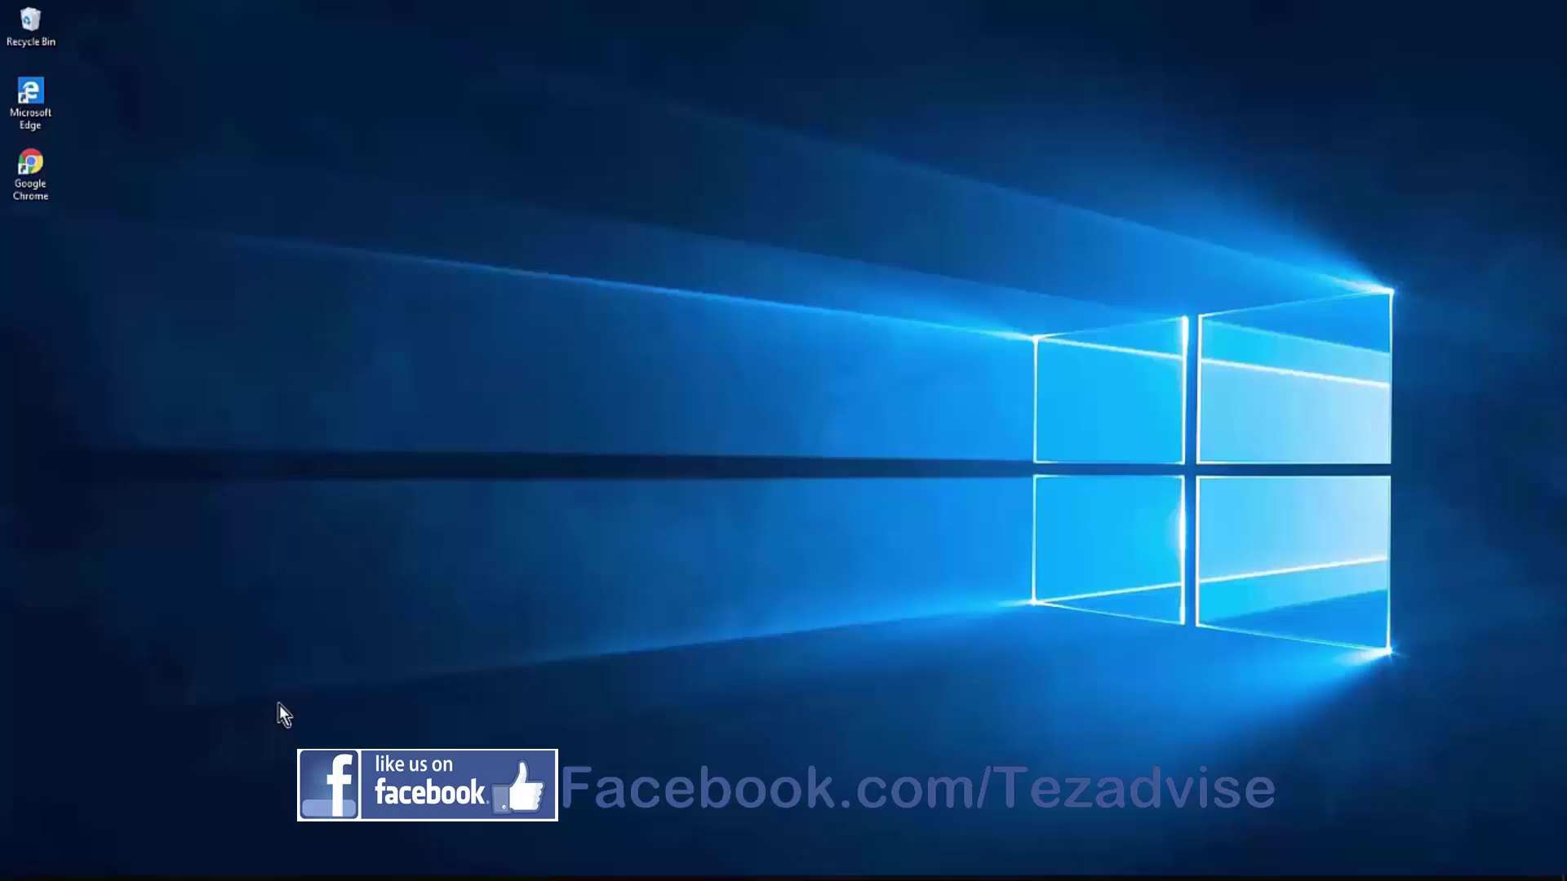
Open Control Panel by running the control command
{"action": "key", "text": "super+r"}
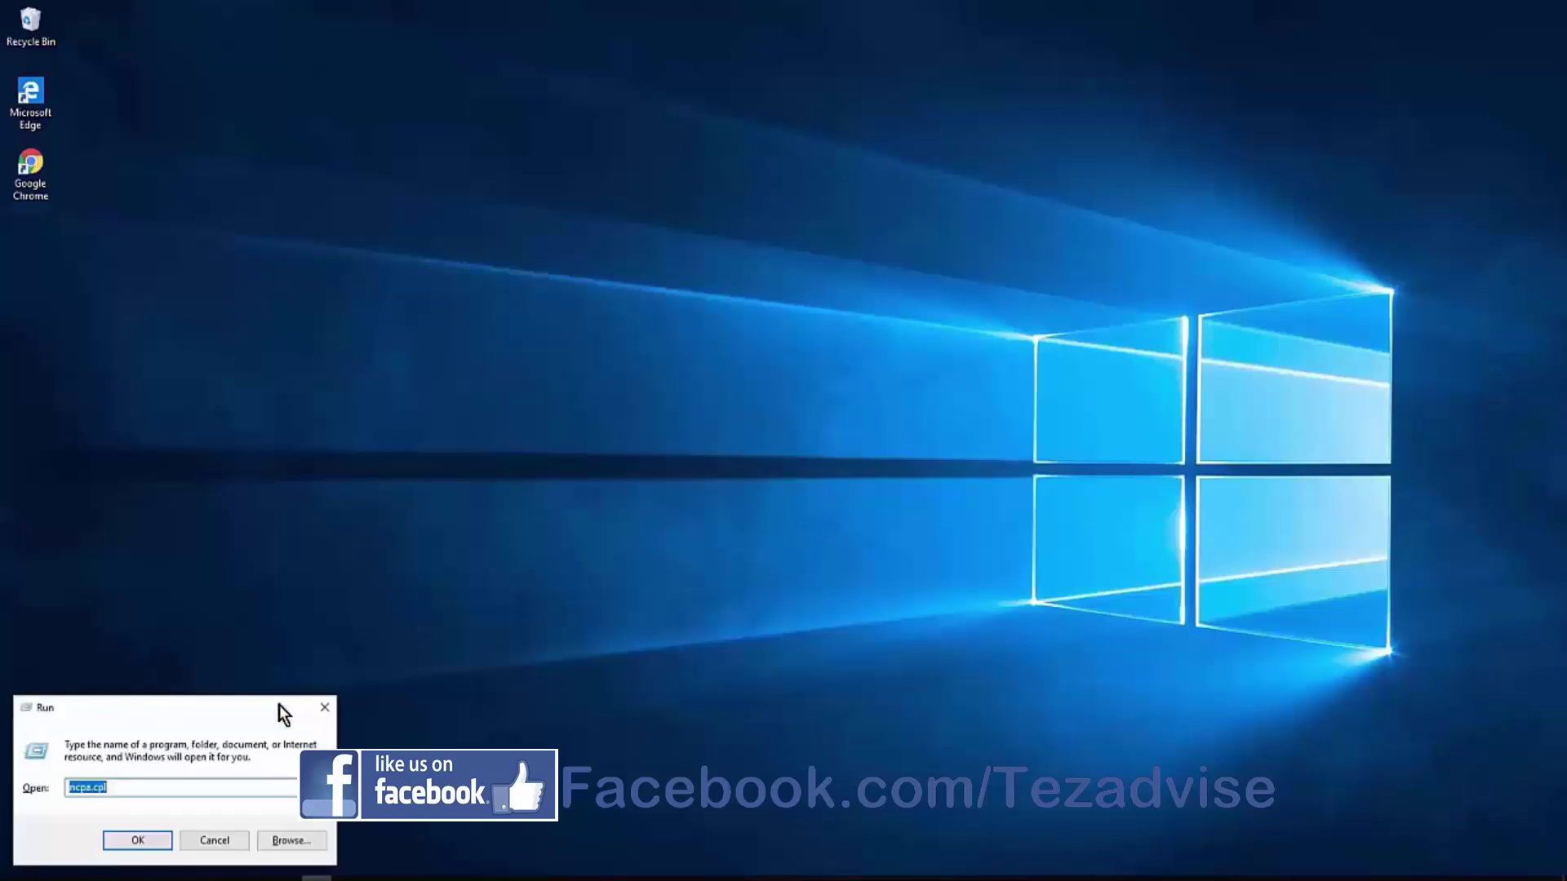
{"action": "type", "text": "control"}
{"action": "key", "text": "Return"}
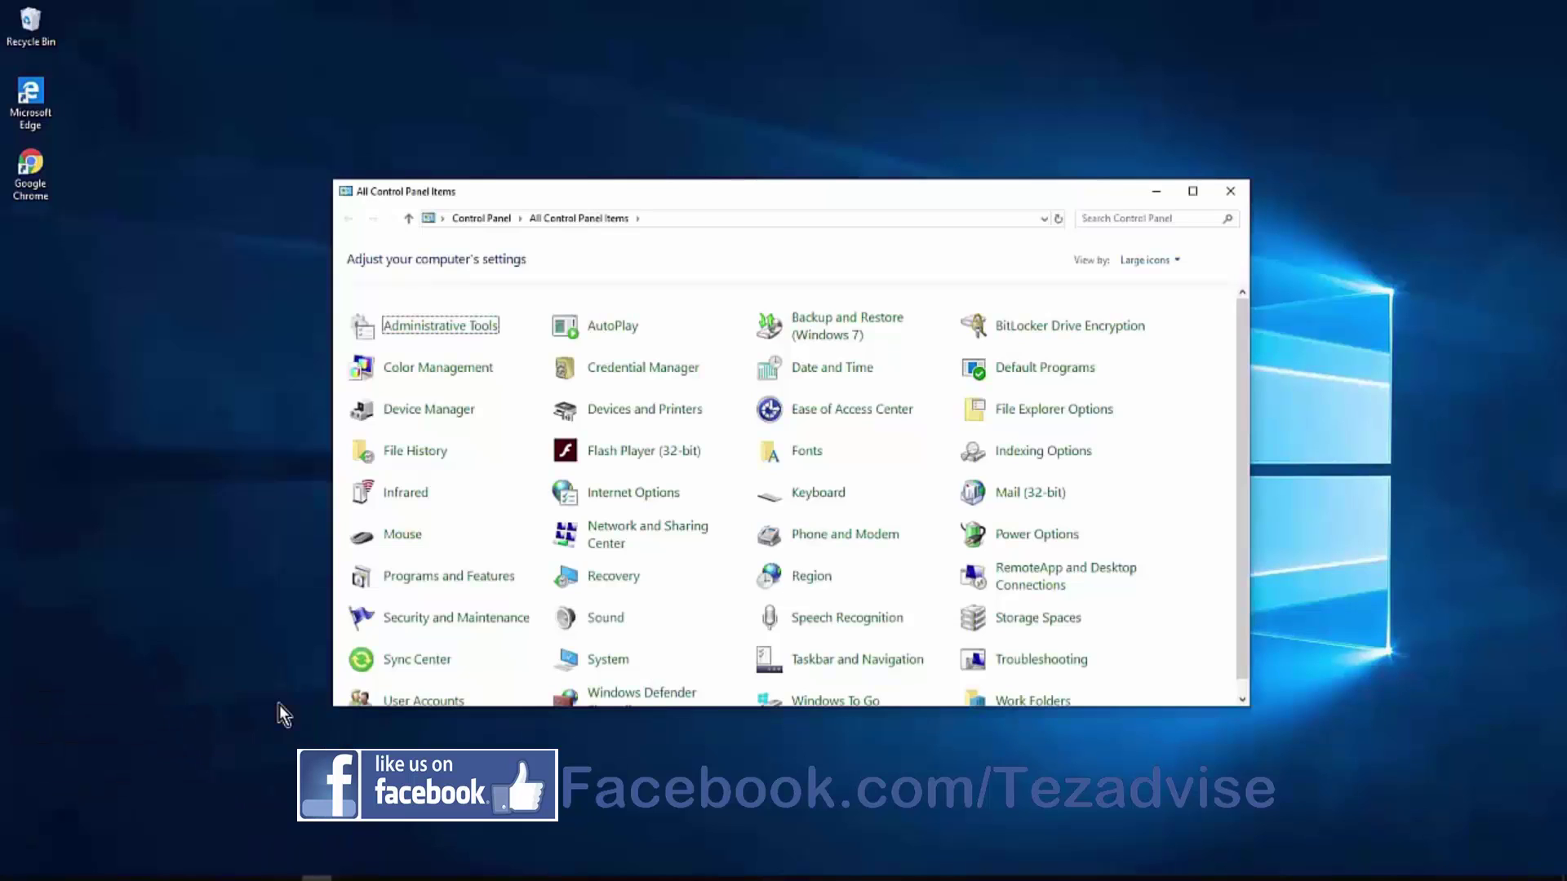
Switch the Control Panel view to Category, to Small icons, and back to Large icons
{"action": "left_click", "coordinate": [1172, 261]}
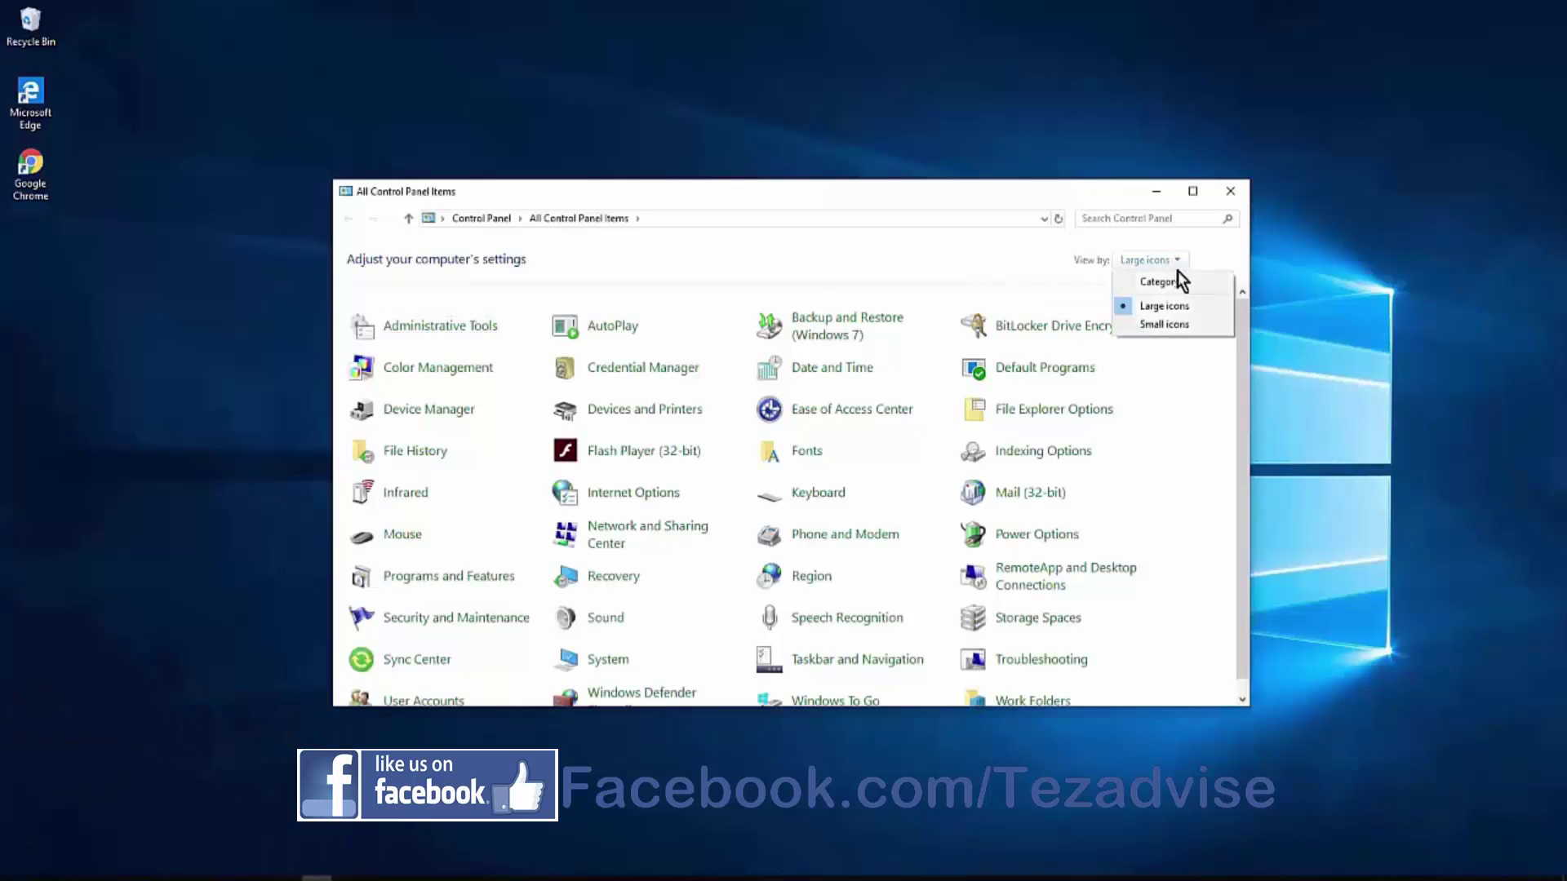
{"action": "left_click", "coordinate": [1177, 282]}
{"action": "left_click", "coordinate": [1059, 260]}
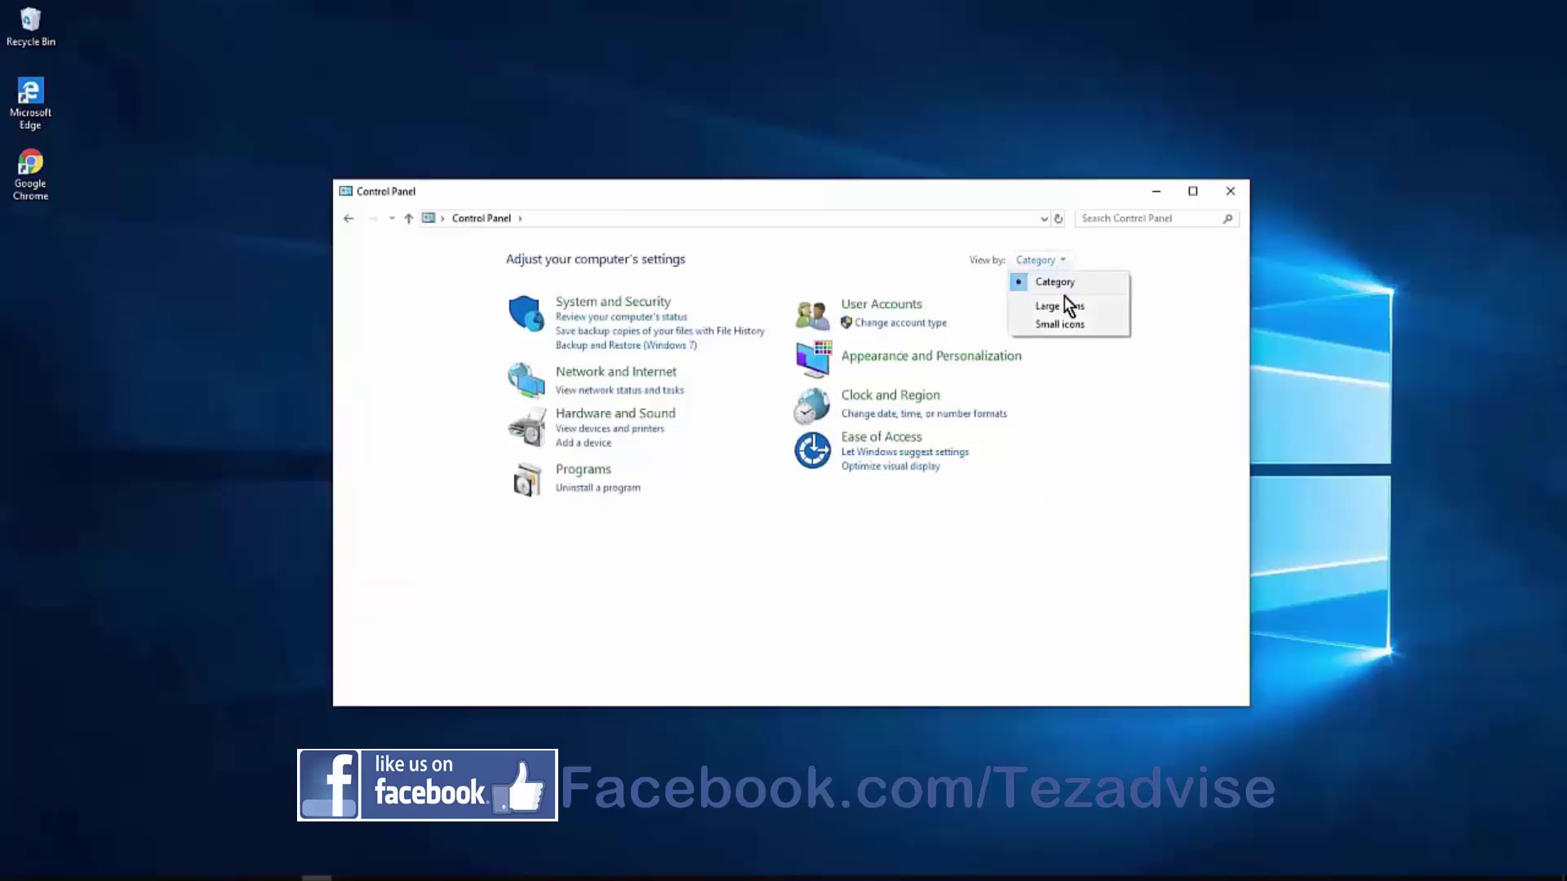
{"action": "left_click", "coordinate": [1062, 328]}
{"action": "left_click", "coordinate": [1139, 261]}
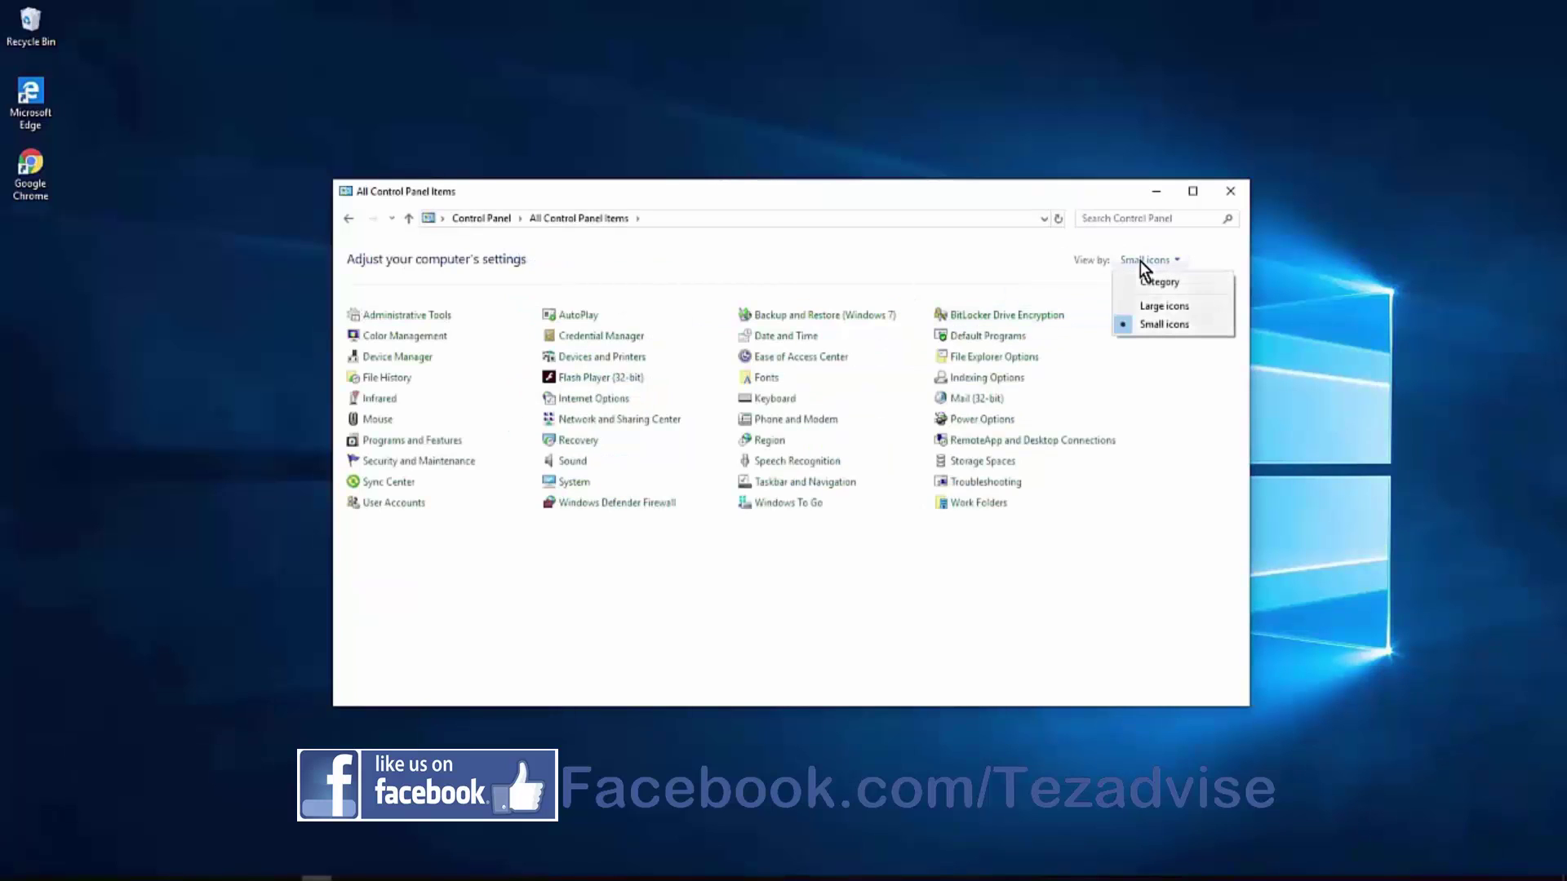
{"action": "left_click", "coordinate": [1202, 307]}
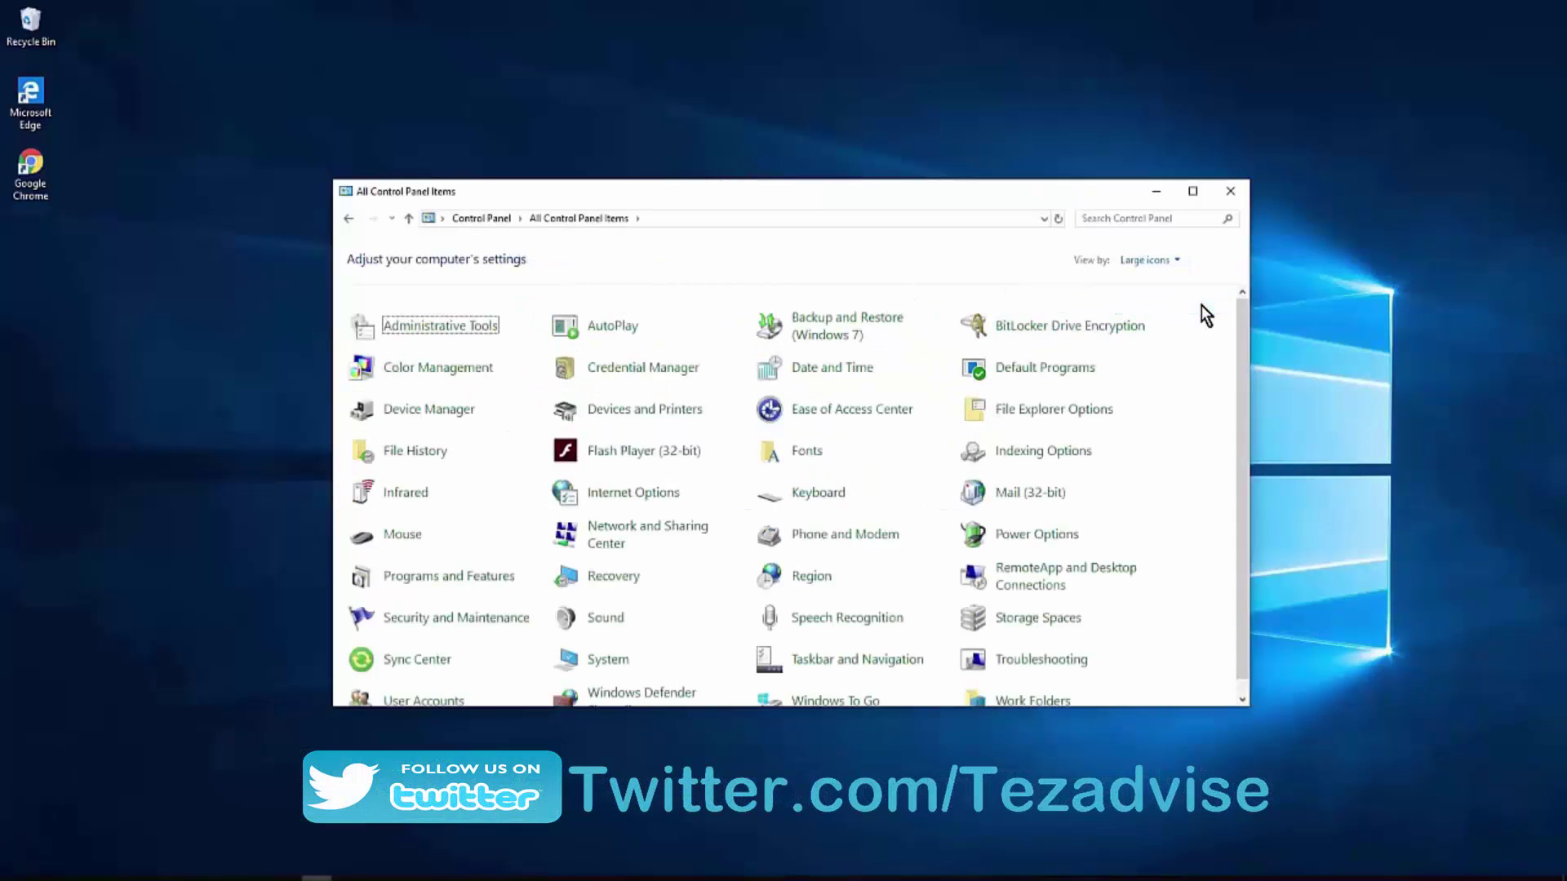
Unlock the power button settings in Power Options, turn off fast startup, and close the window
{"action": "left_click", "coordinate": [1067, 525]}
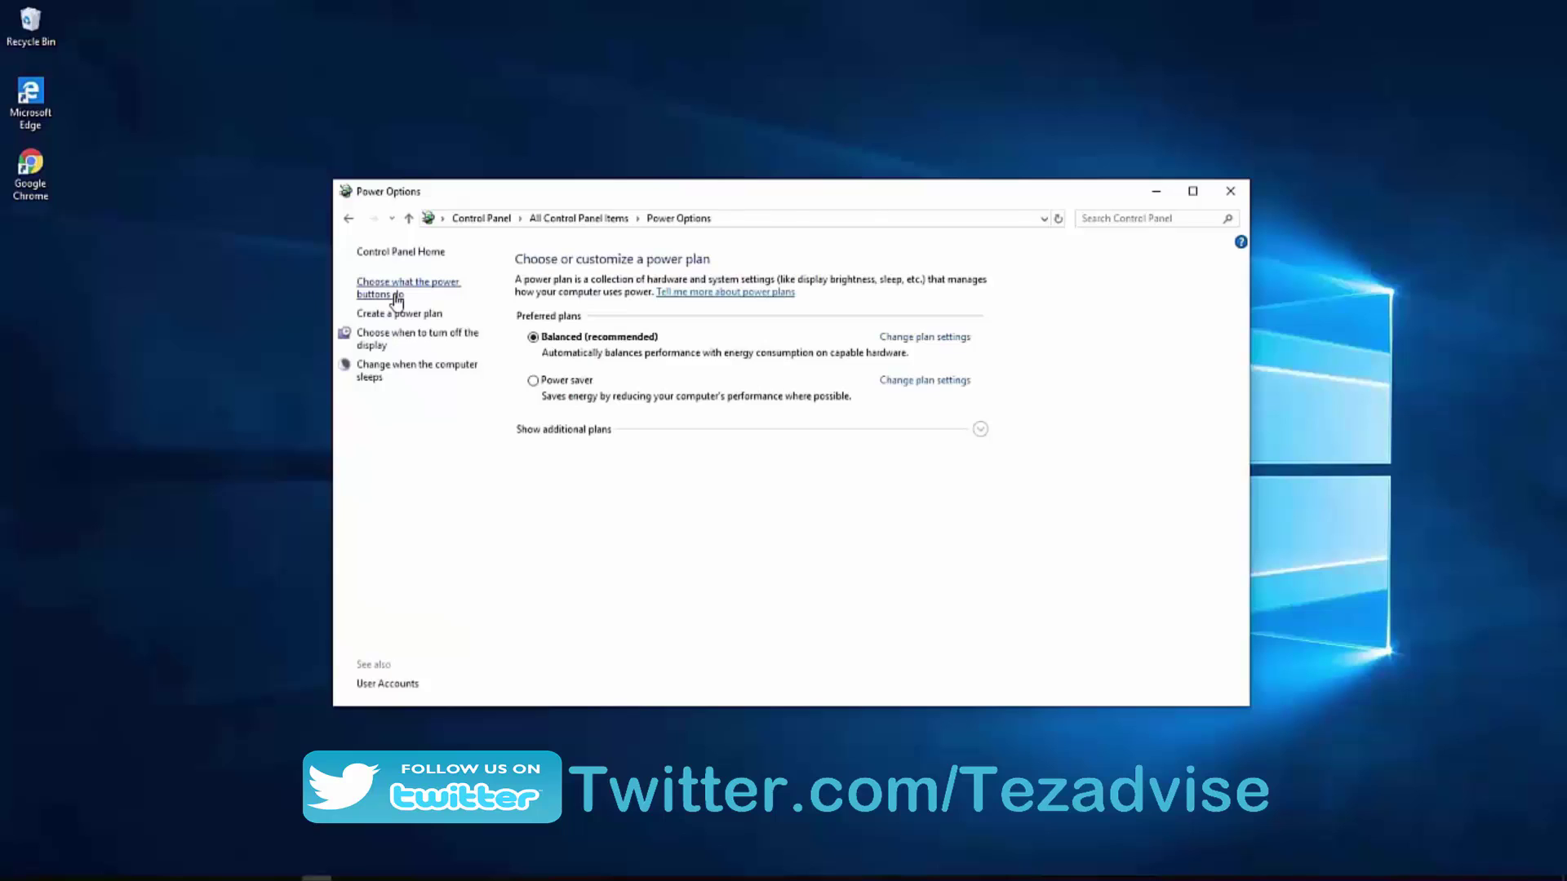
{"action": "left_click", "coordinate": [396, 295]}
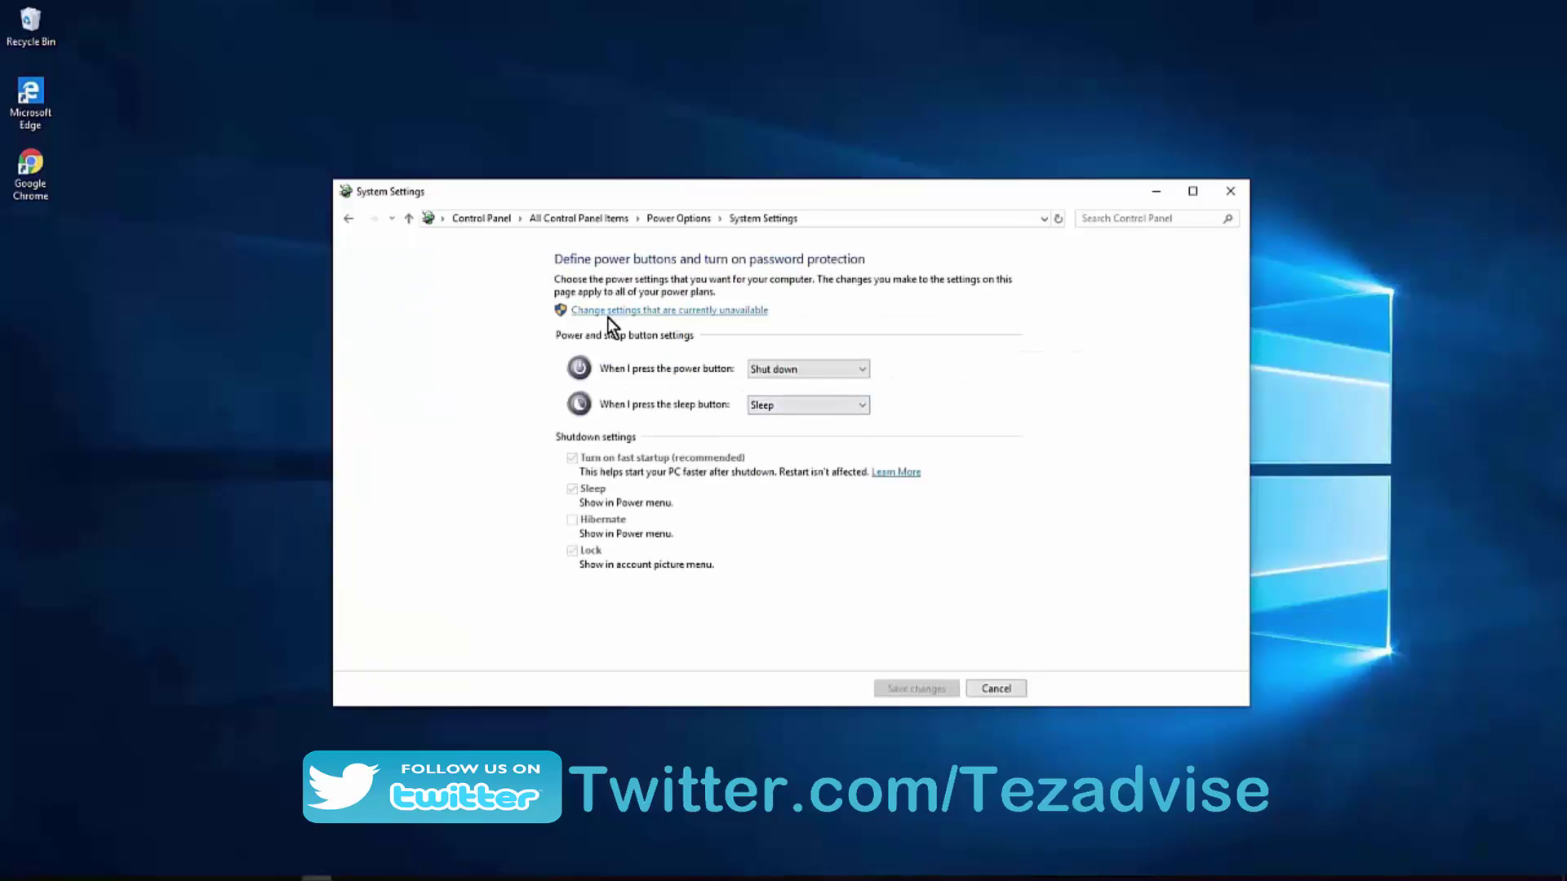
{"action": "left_click", "coordinate": [742, 314]}
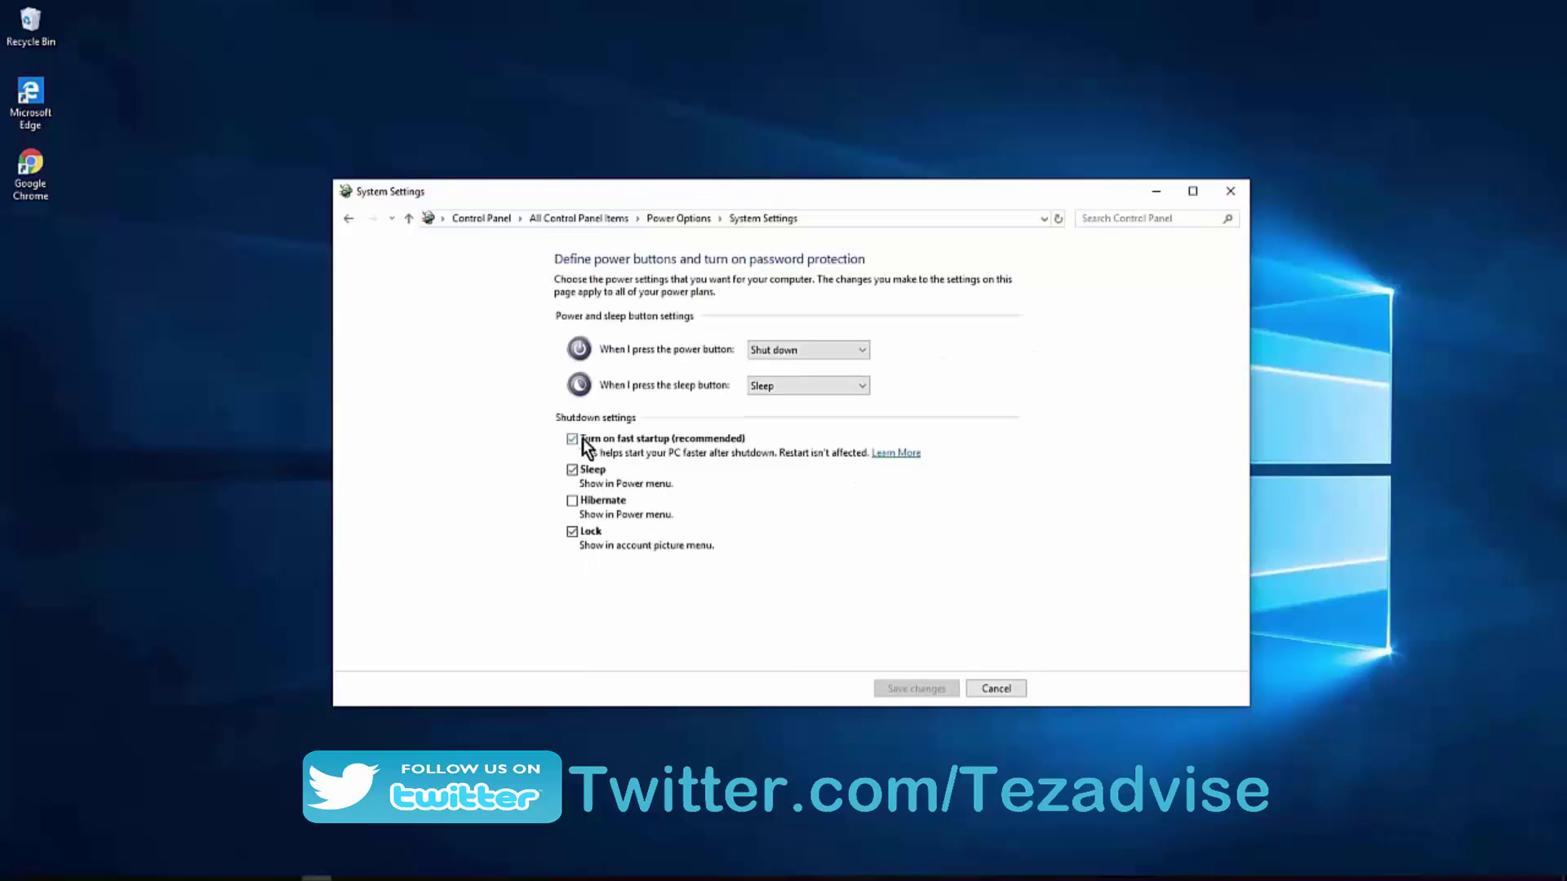
{"action": "left_click", "coordinate": [572, 439]}
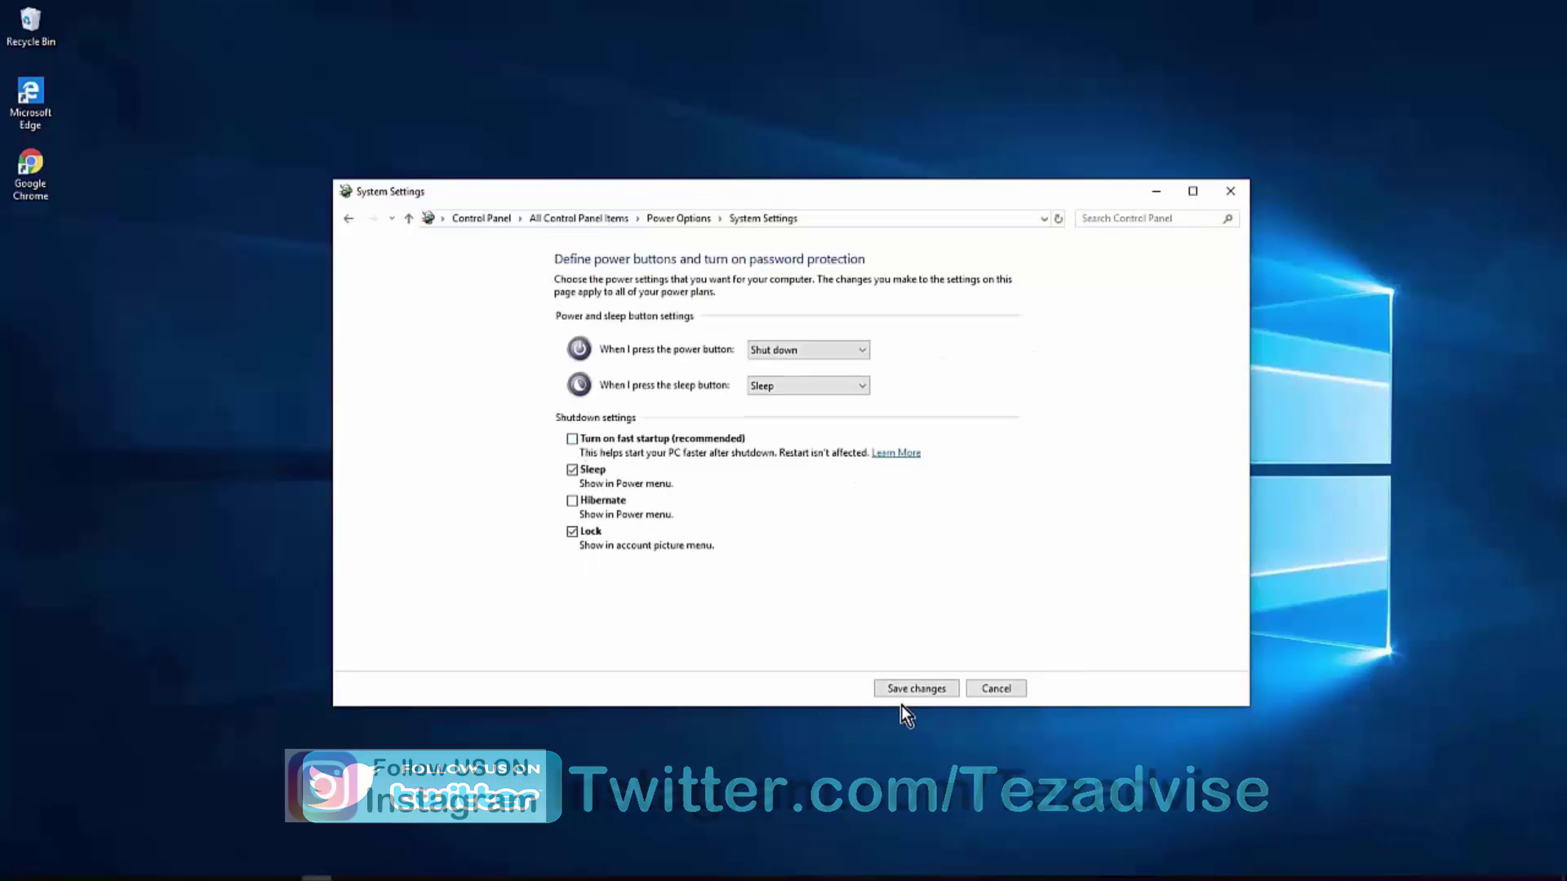
{"action": "left_click", "coordinate": [1230, 191]}
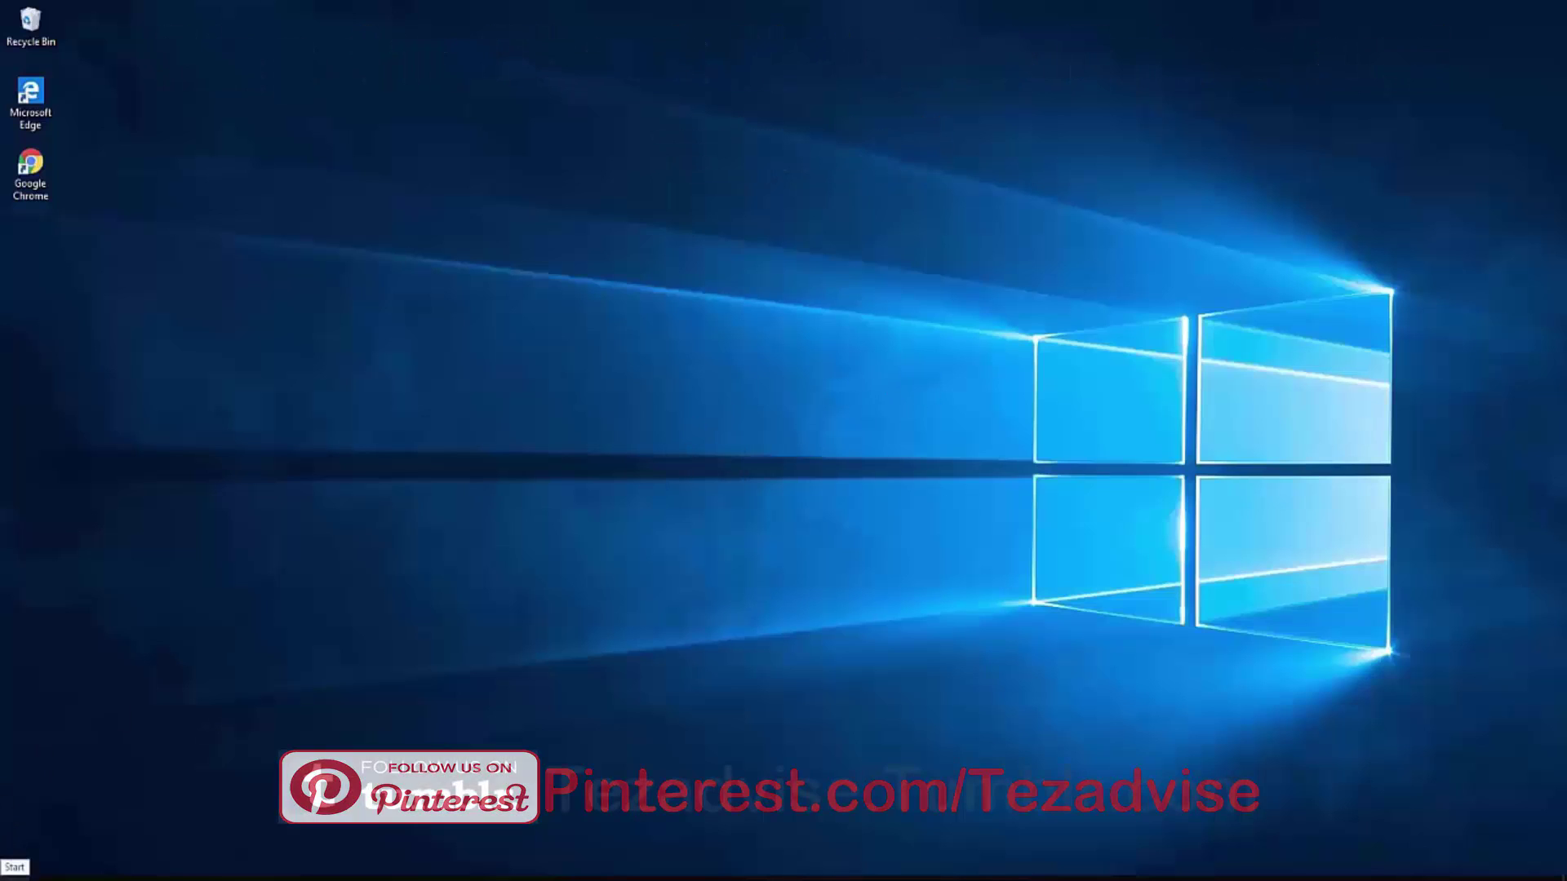
Open Device Manager and expand the Network adapters category
{"action": "key", "text": "super+x"}
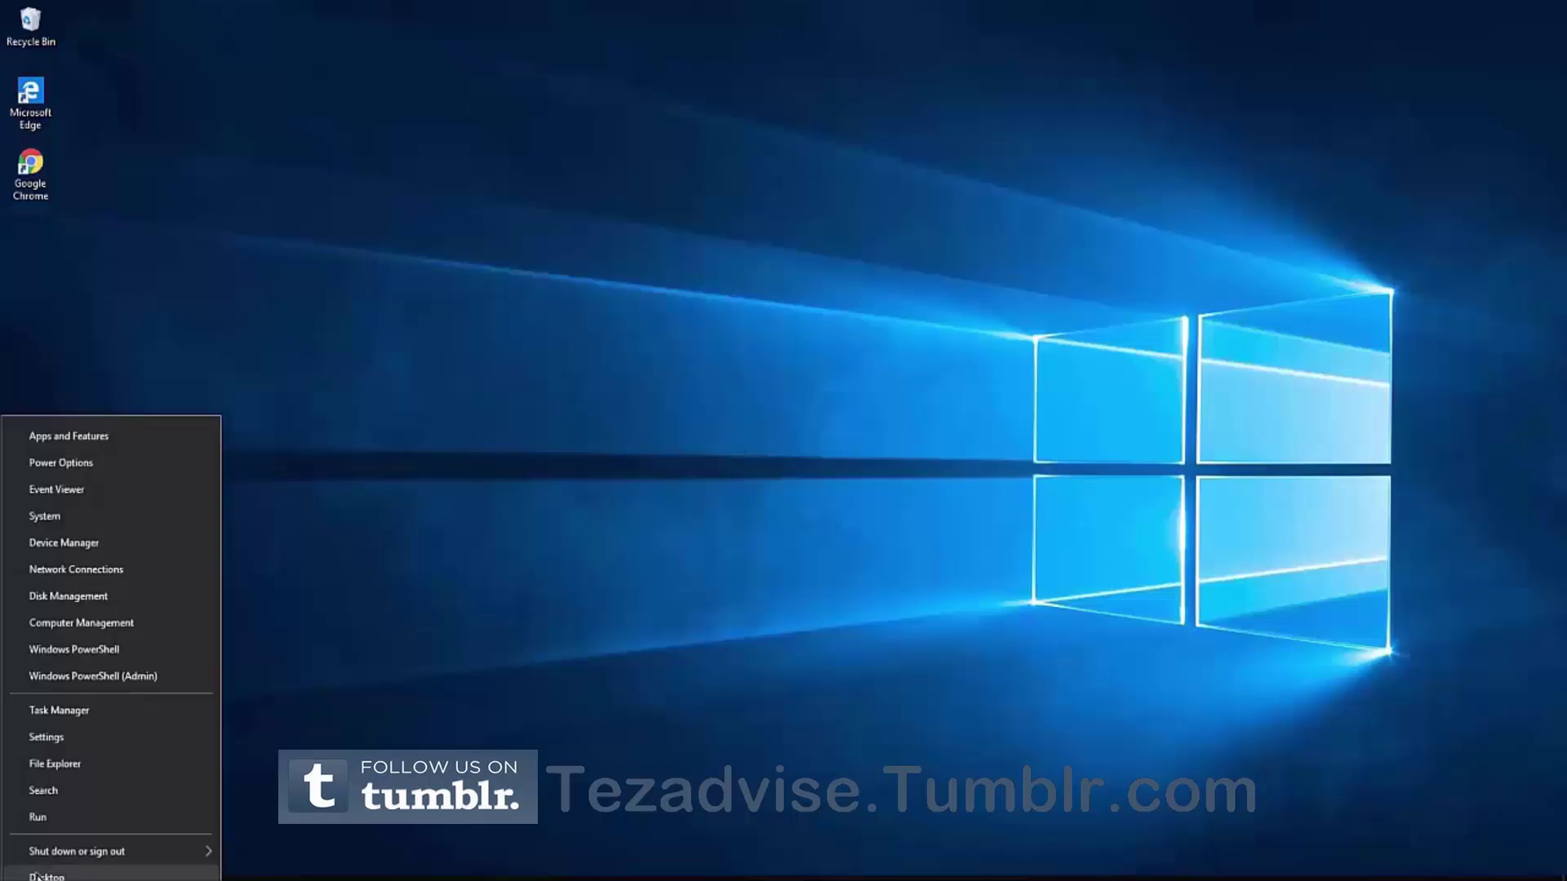
{"action": "left_click", "coordinate": [140, 541]}
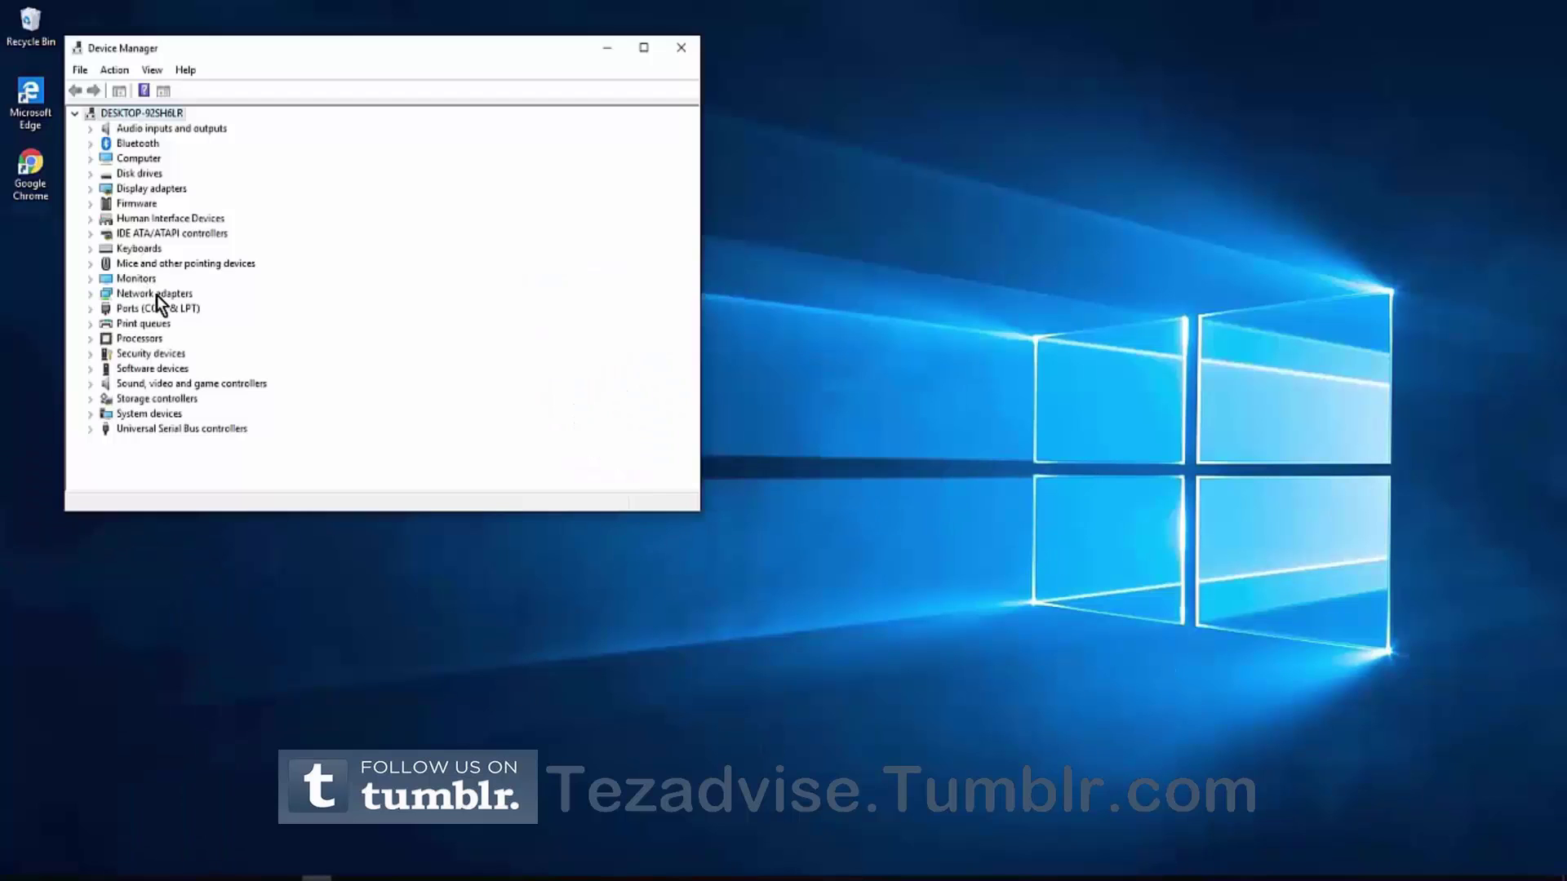
{"action": "left_click", "coordinate": [89, 295]}
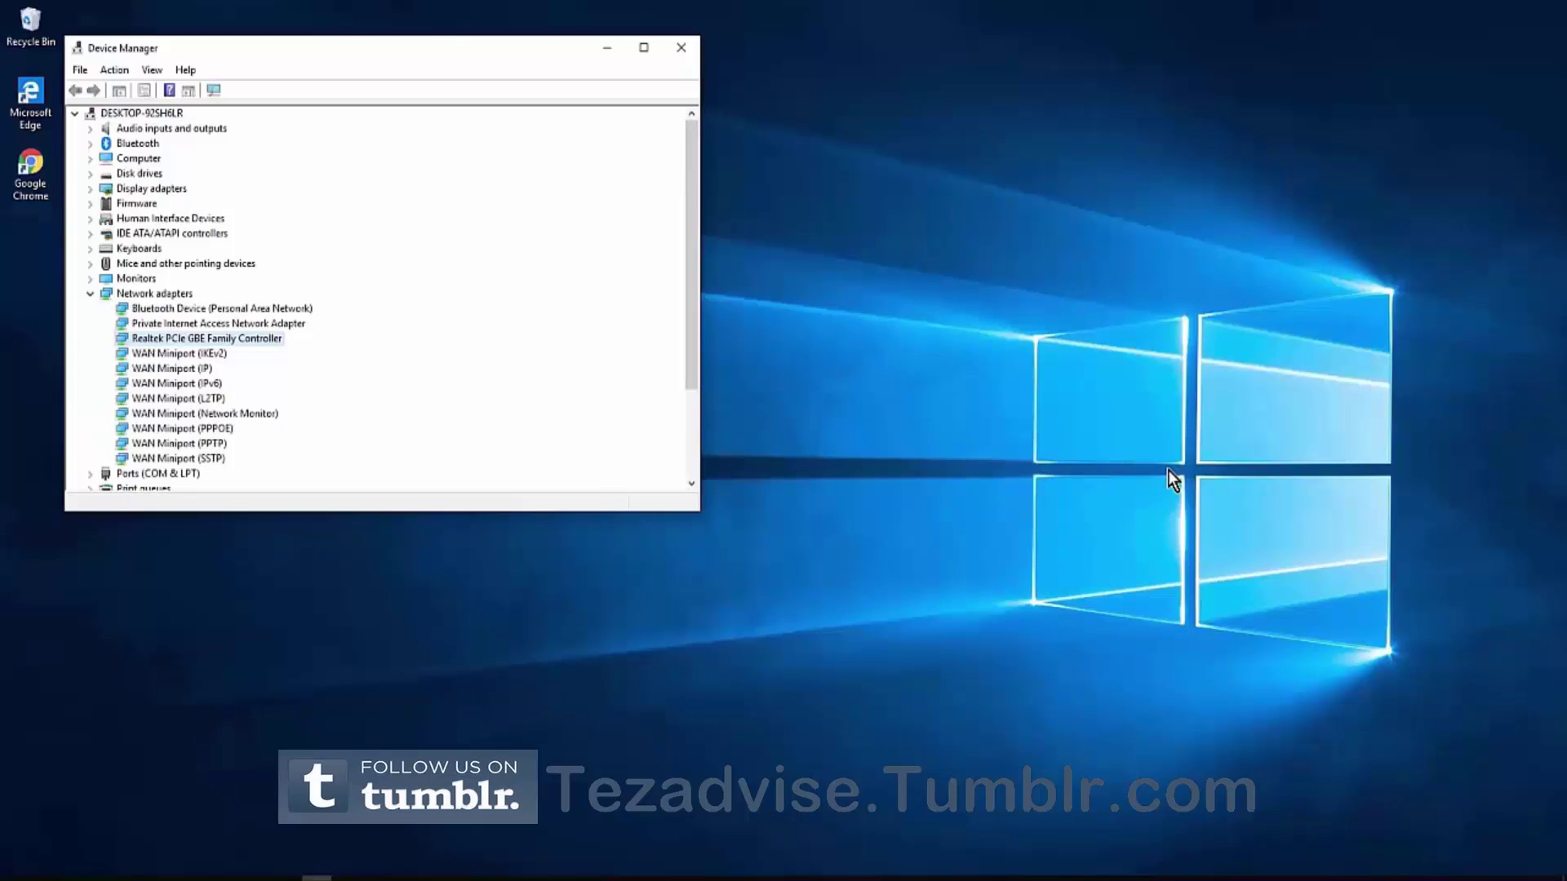
Open Network Connections by running ncpa.cpl and select the Ethernet connection to identify its adapter
{"action": "key", "text": "super+r"}
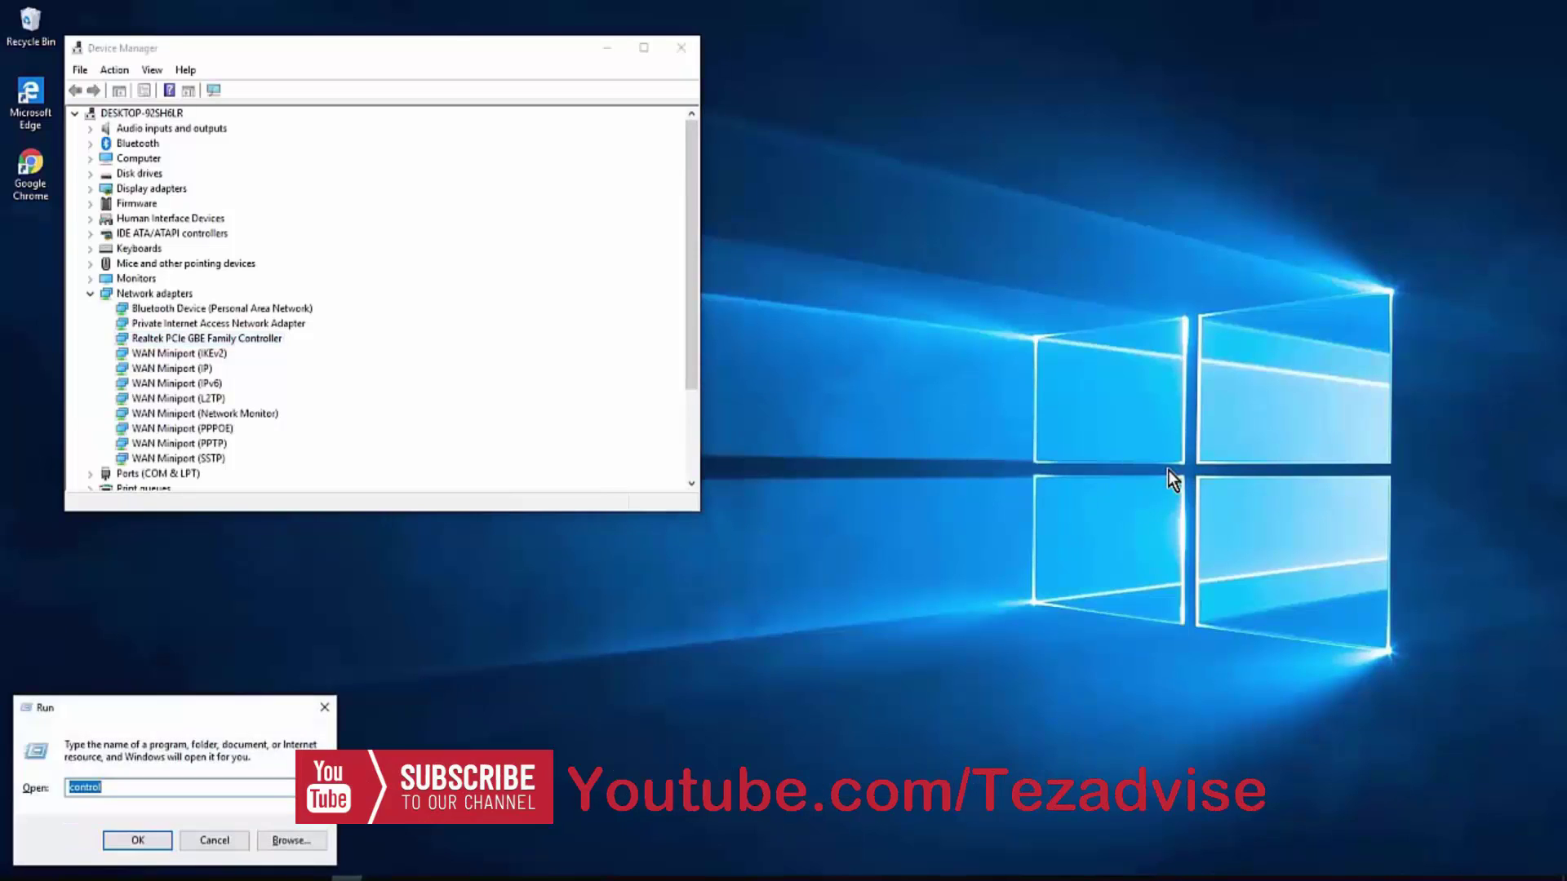
{"action": "type", "text": "ncpa.cpl"}
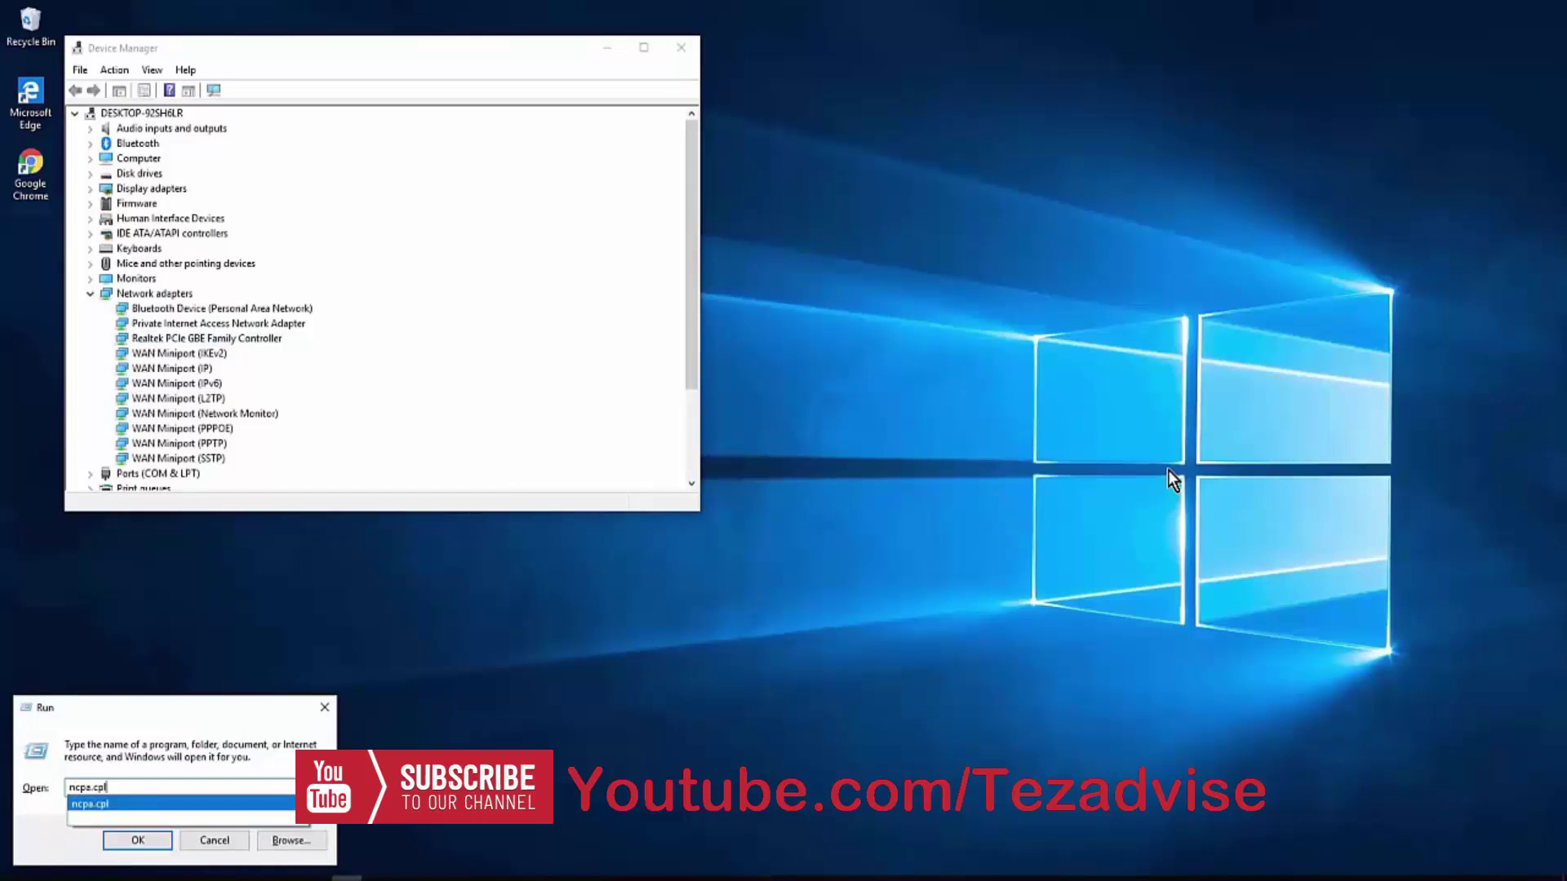
{"action": "key", "text": "Return"}
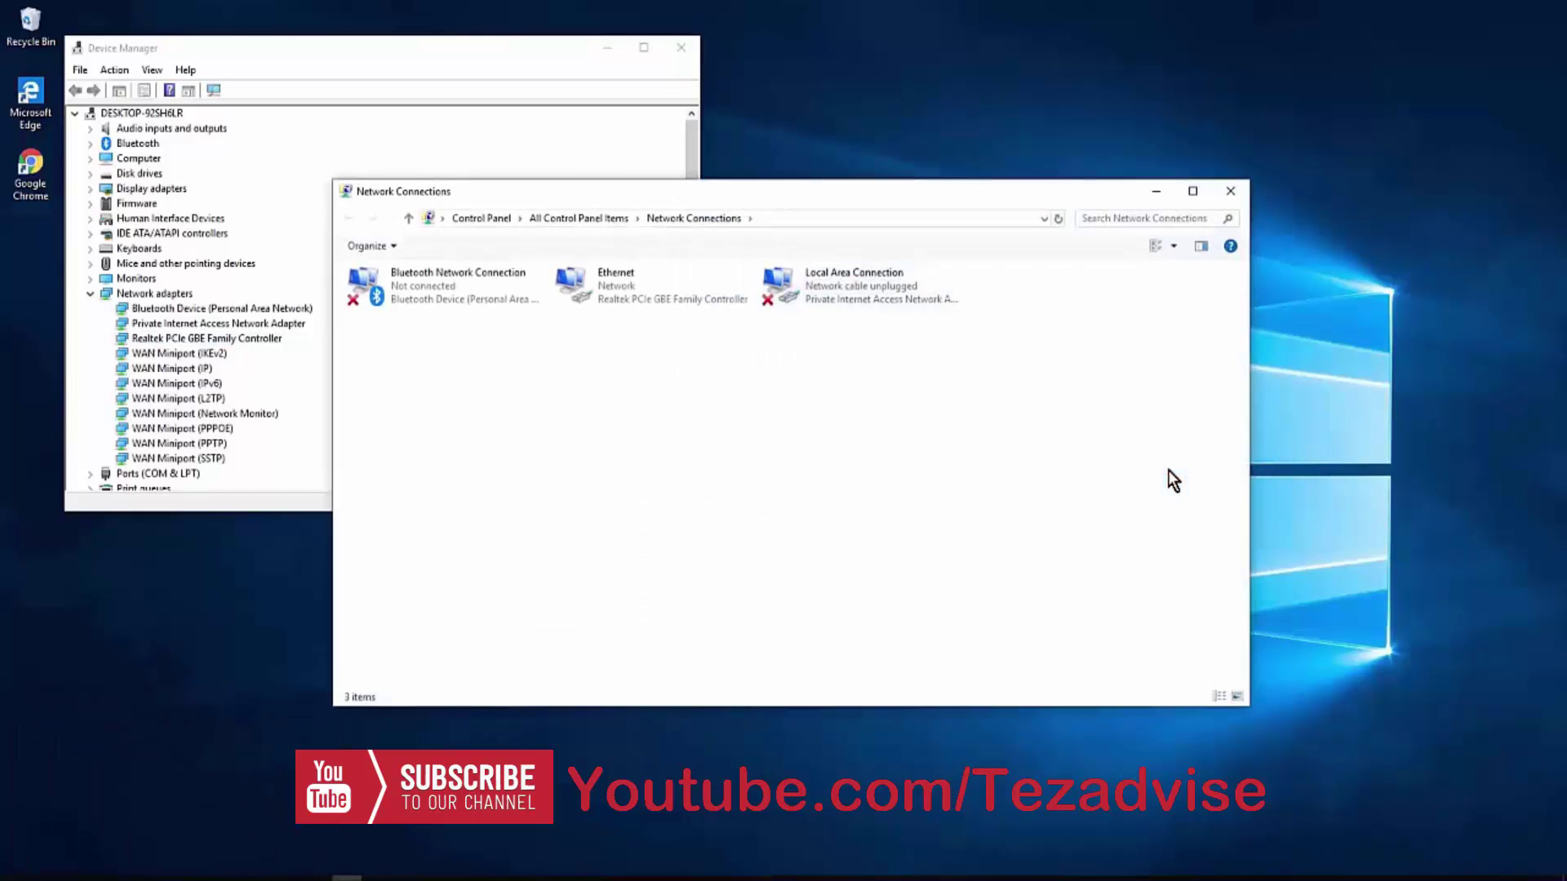
{"action": "left_click", "coordinate": [682, 291]}
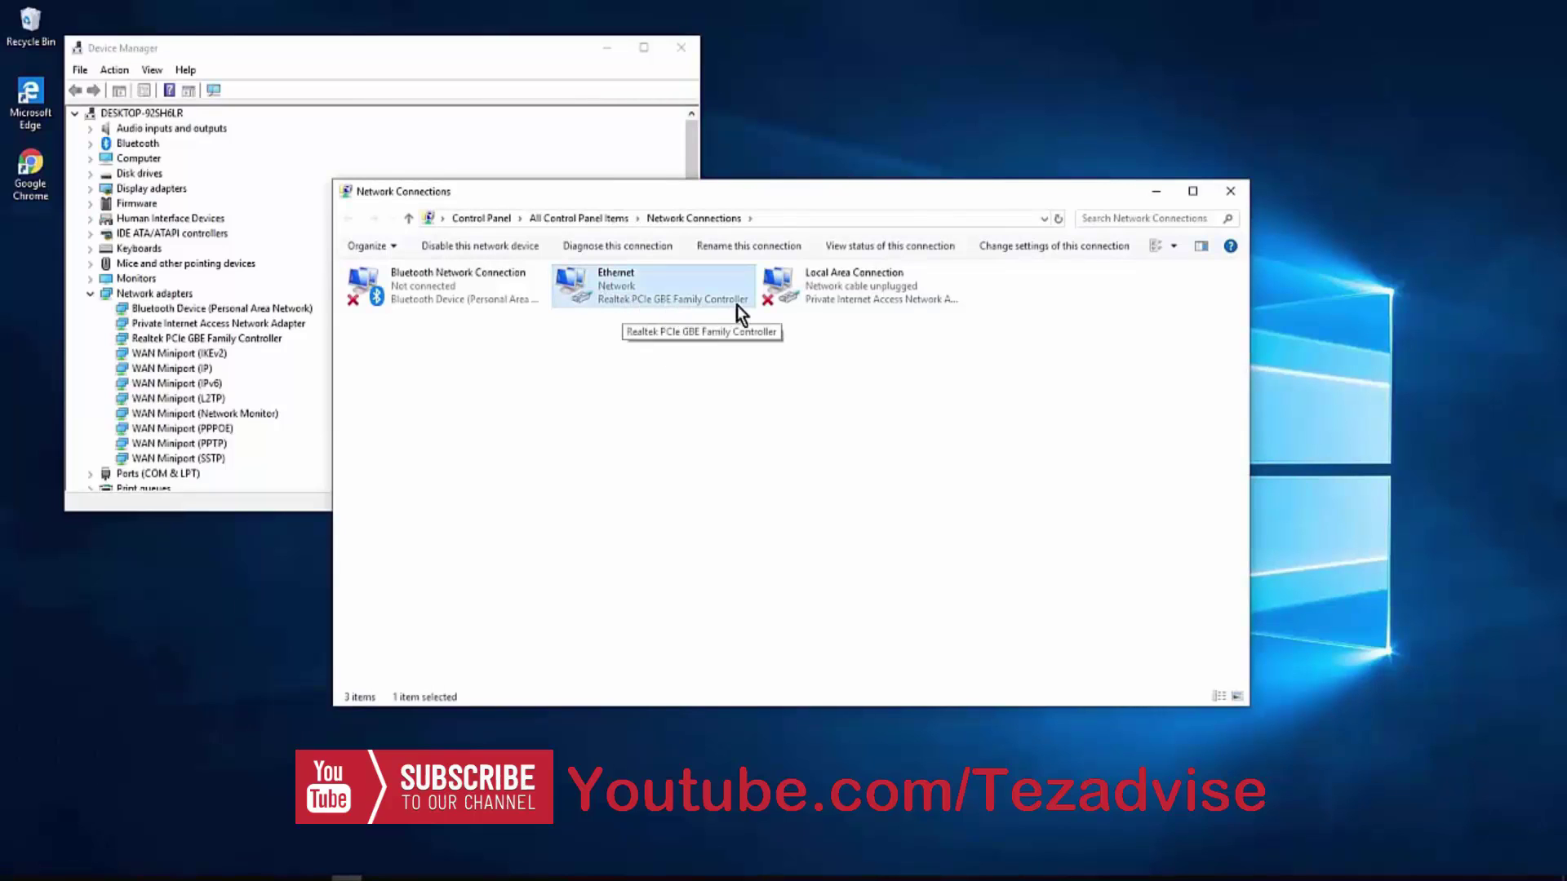
View the driver properties of the Realtek PCIe GBE Family Controller, close them, and scan for hardware changes in Device Manager
{"action": "left_click", "coordinate": [266, 341]}
{"action": "double_click", "coordinate": [270, 340]}
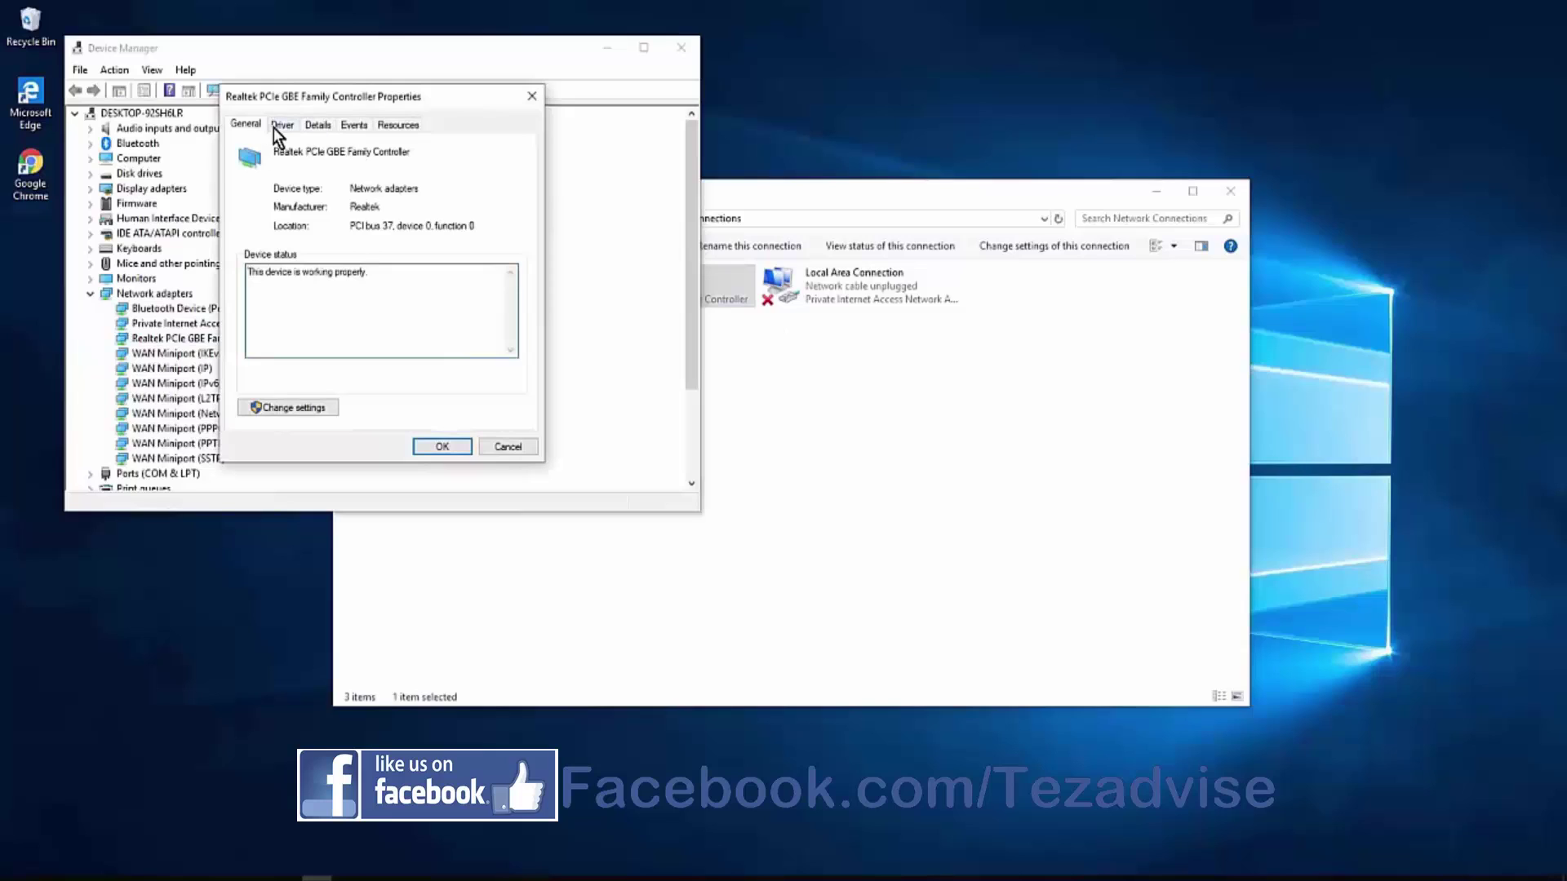
{"action": "left_click", "coordinate": [282, 127]}
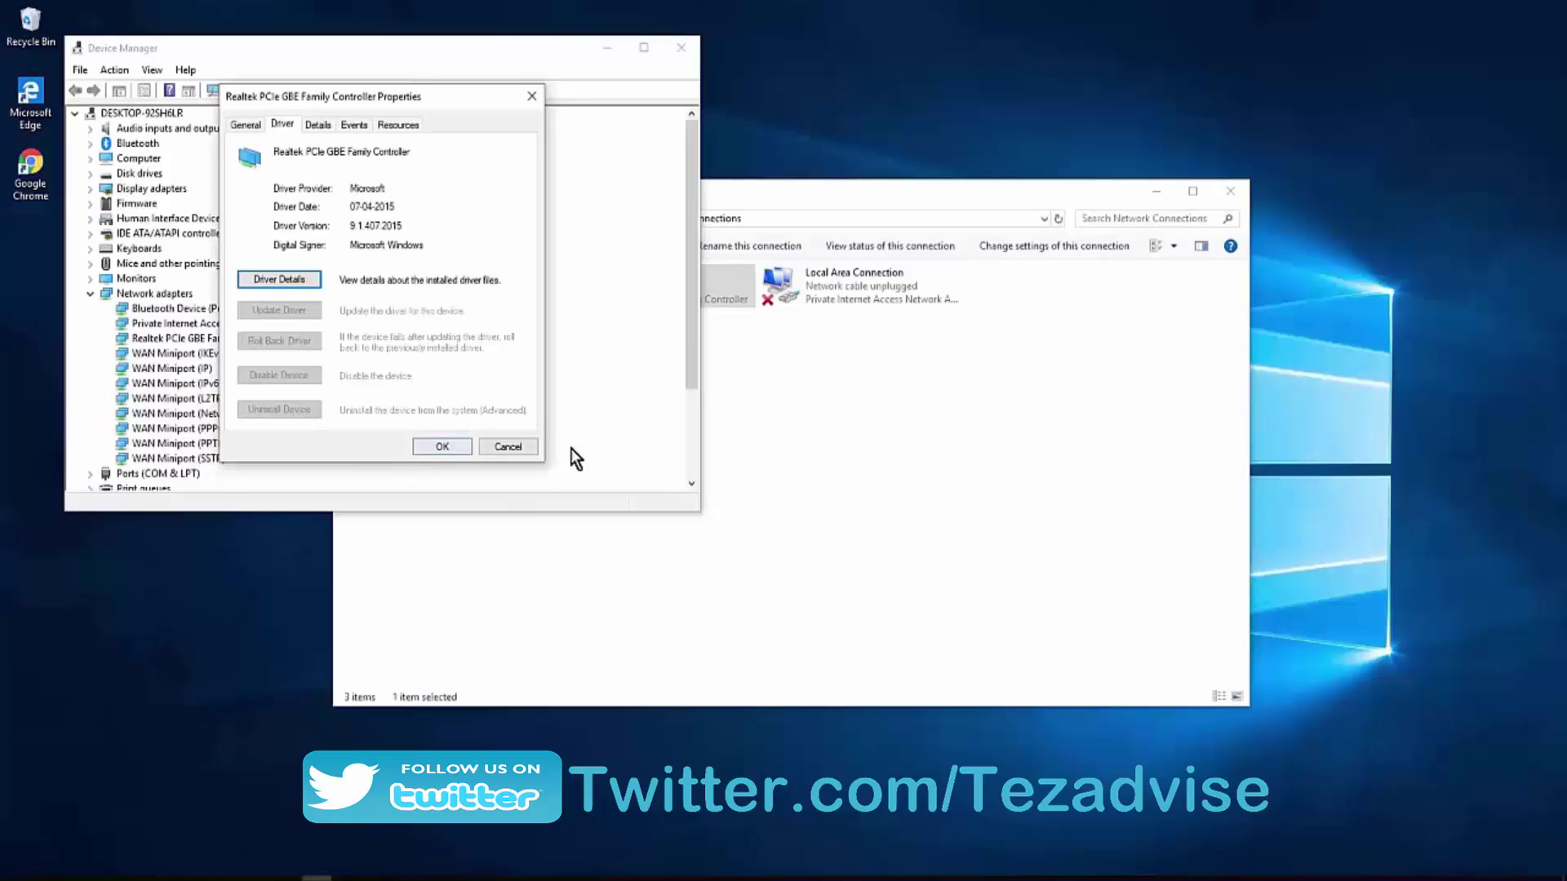
{"action": "left_click", "coordinate": [508, 446]}
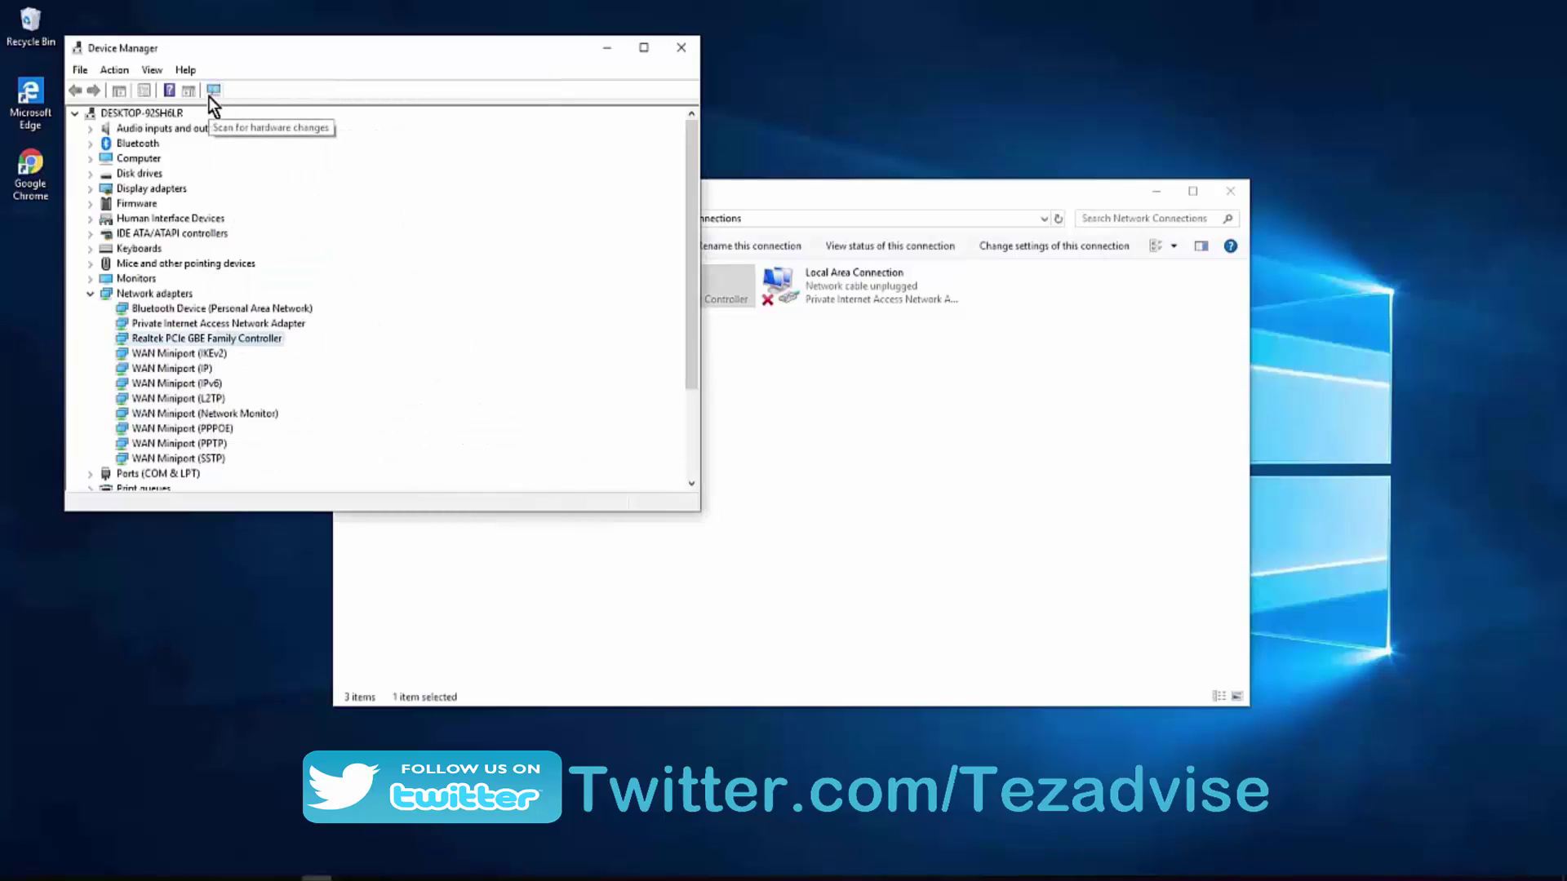
{"action": "left_click", "coordinate": [210, 94]}
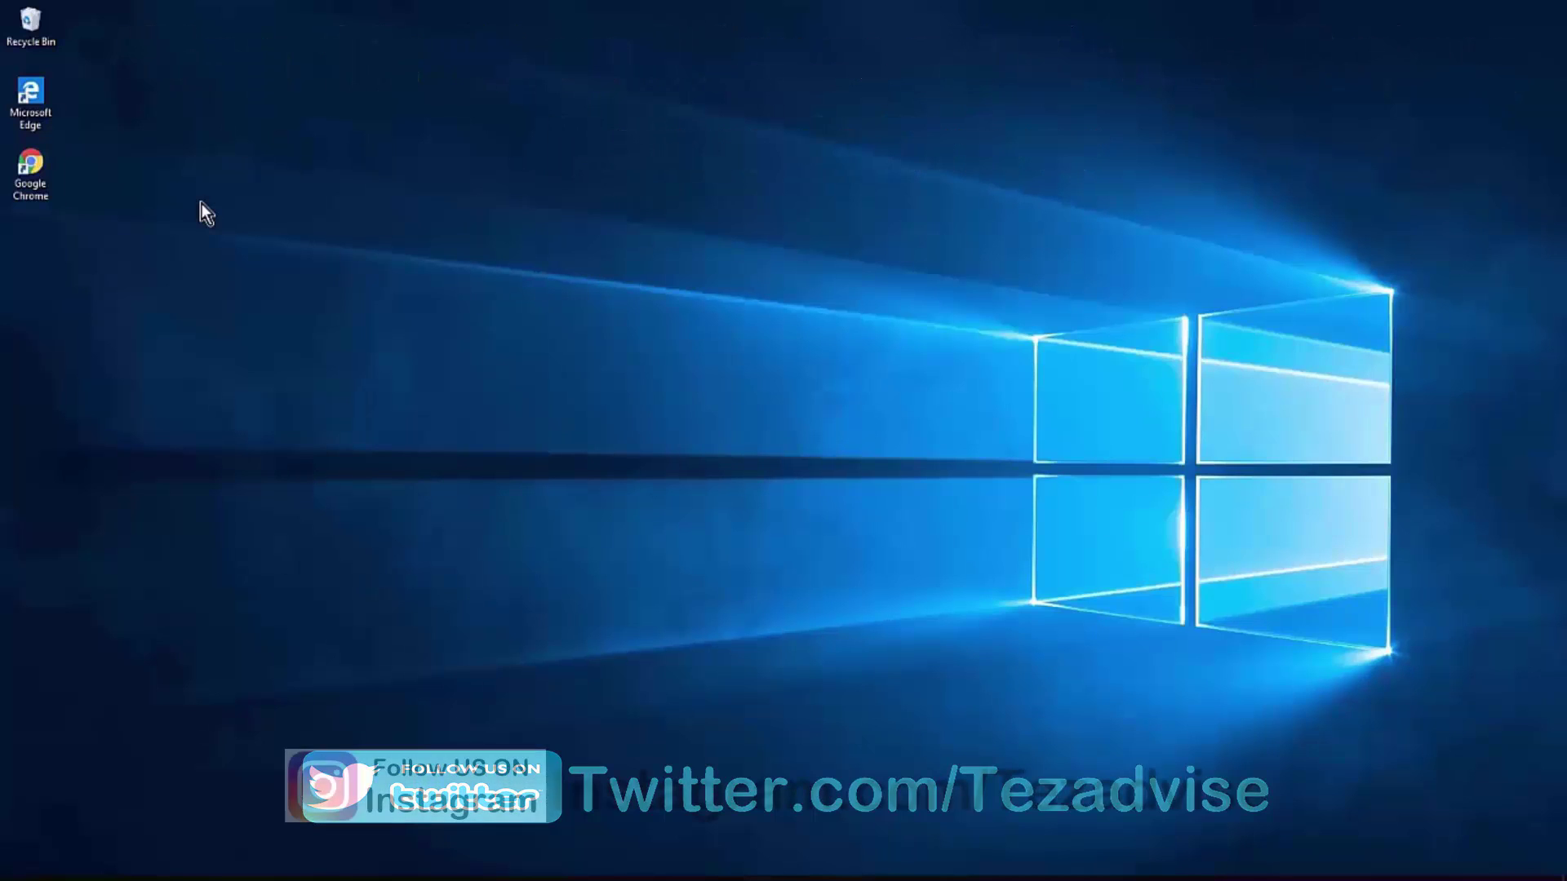
Reopen Device Manager and list the devices under Network adapters
{"action": "left_click", "coordinate": [16, 868]}
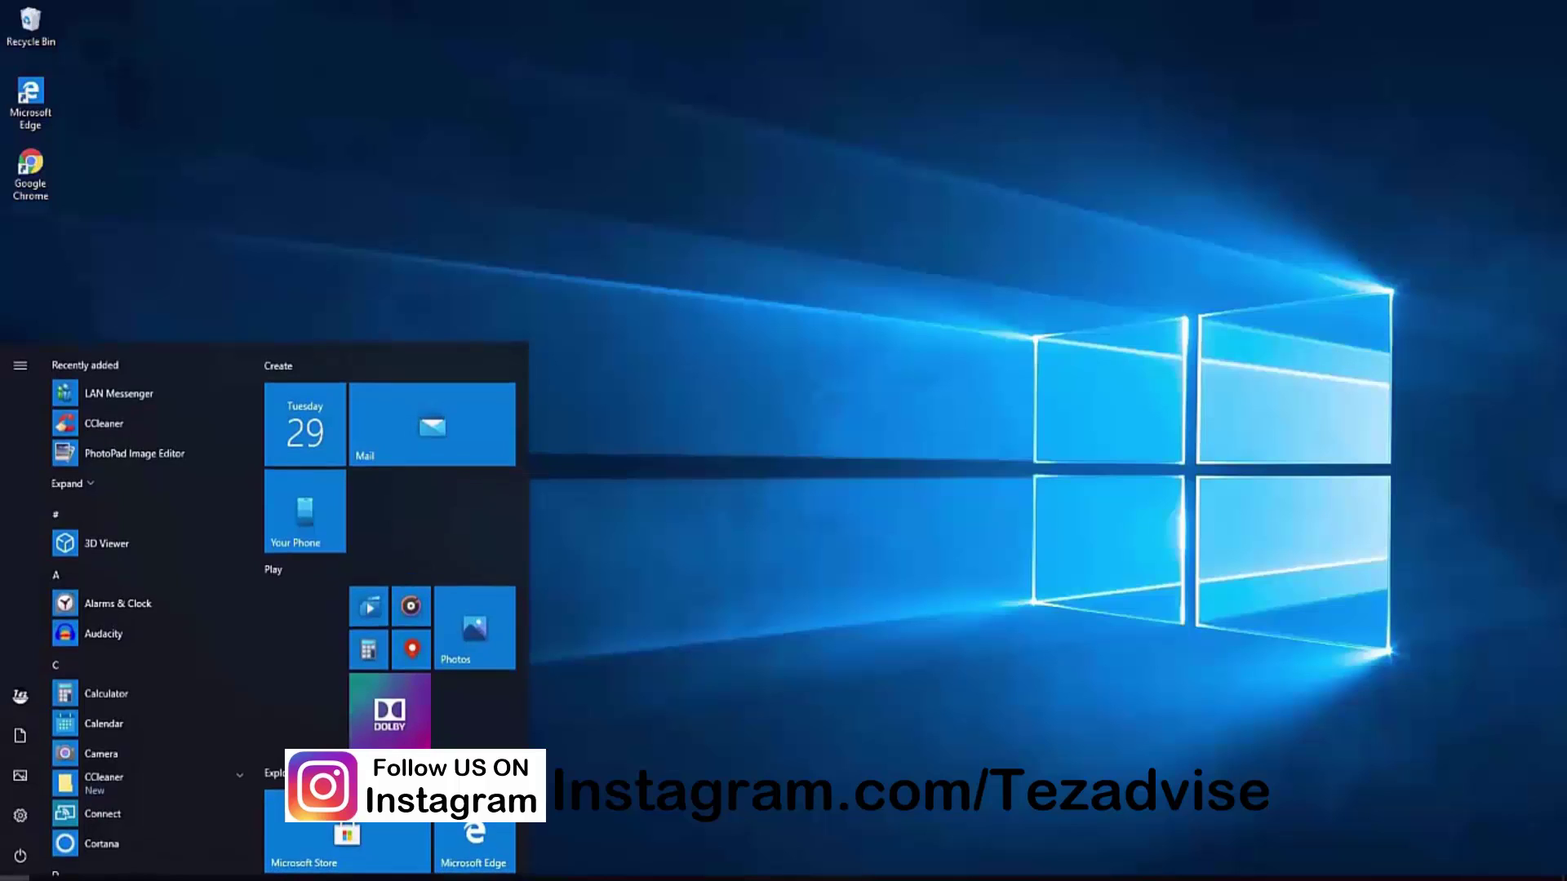
{"action": "right_click", "coordinate": [16, 868]}
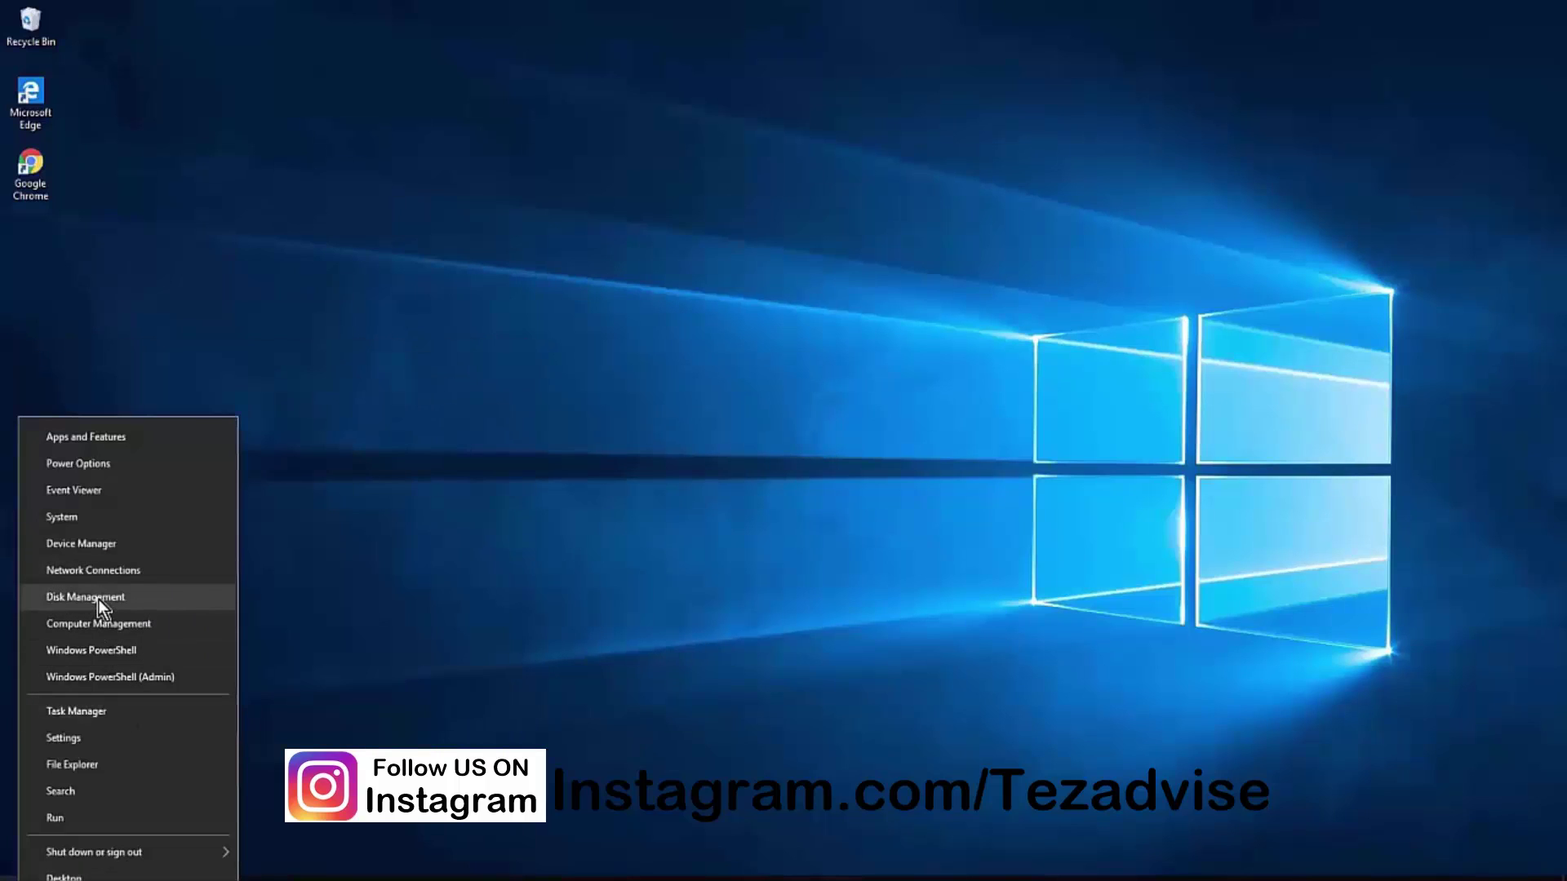
{"action": "left_click", "coordinate": [81, 544]}
{"action": "left_click", "coordinate": [904, 483]}
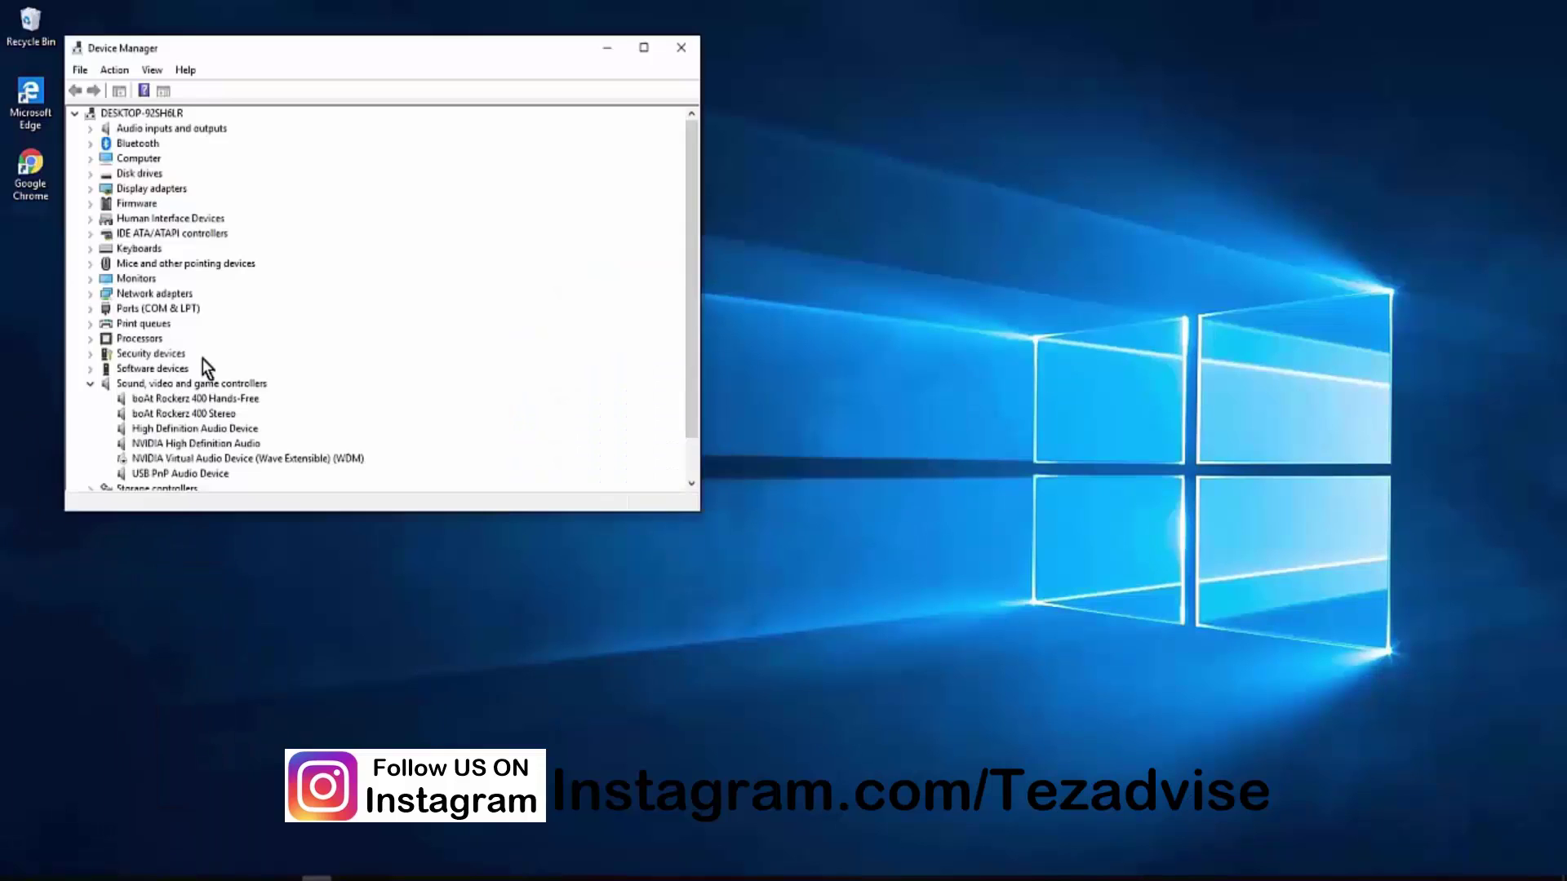
{"action": "left_click", "coordinate": [91, 294]}
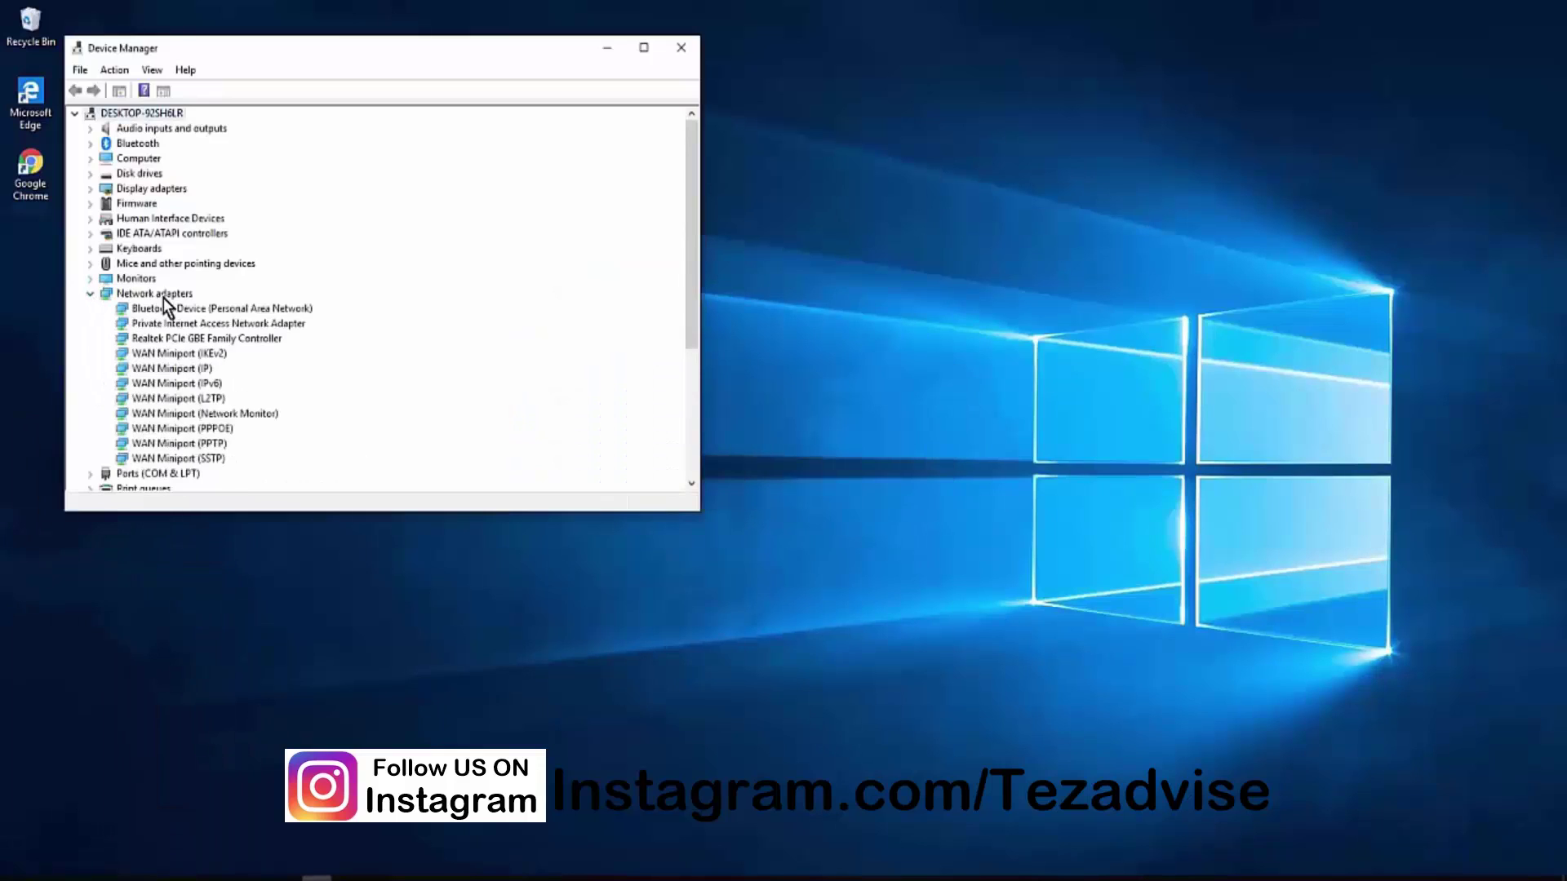
Examine the driver options of the Realtek PCIe GBE Family Controller, cancel its properties, and close Device Manager
{"action": "right_click", "coordinate": [240, 335]}
{"action": "left_click", "coordinate": [263, 348]}
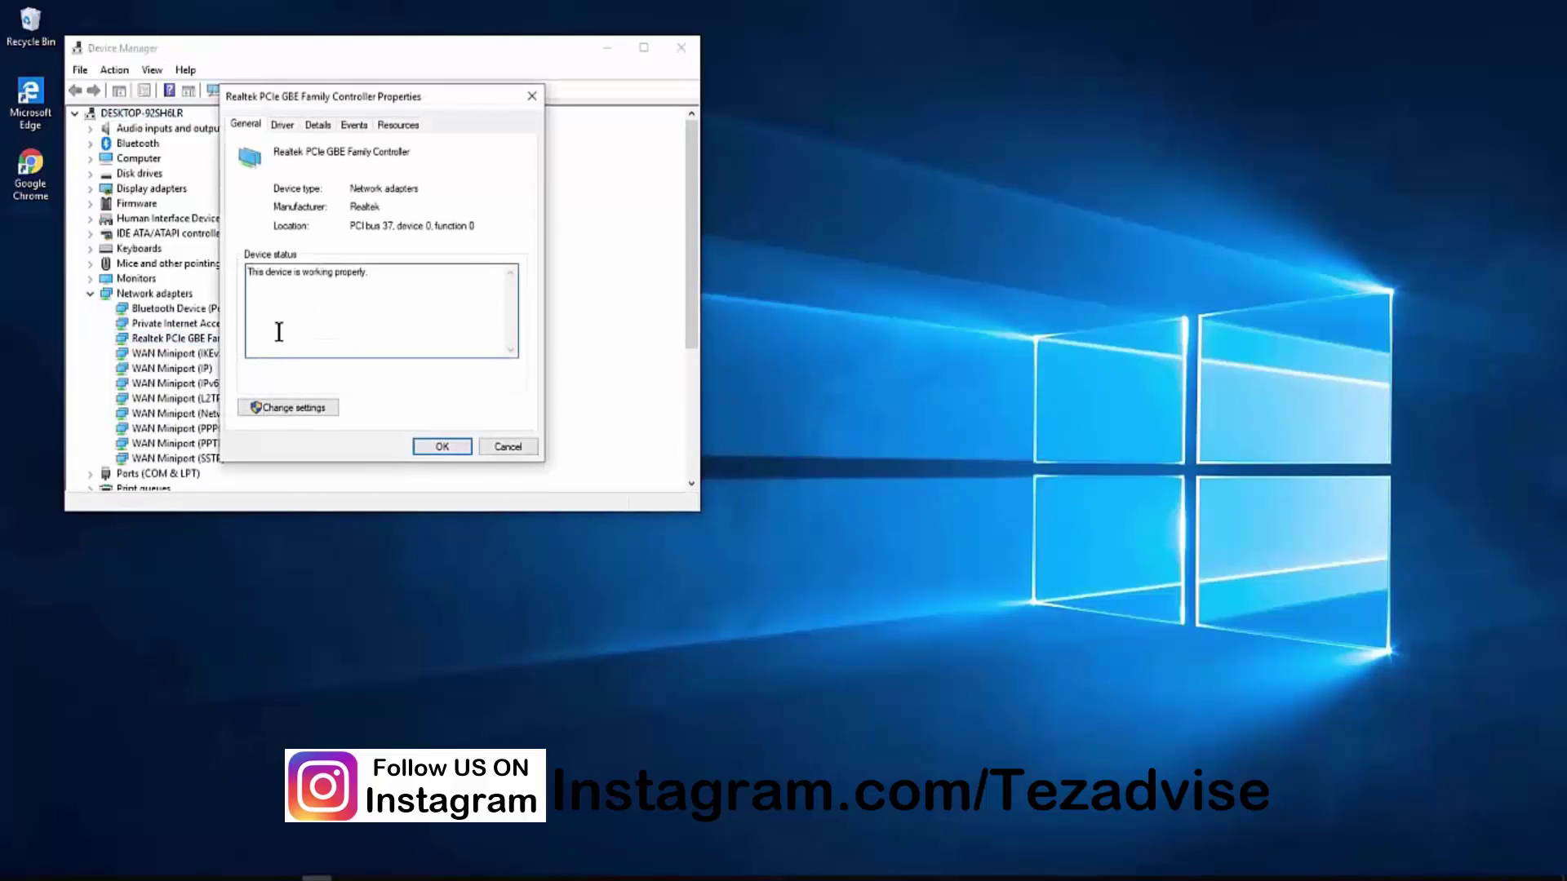
{"action": "key", "text": "ctrl+Tab"}
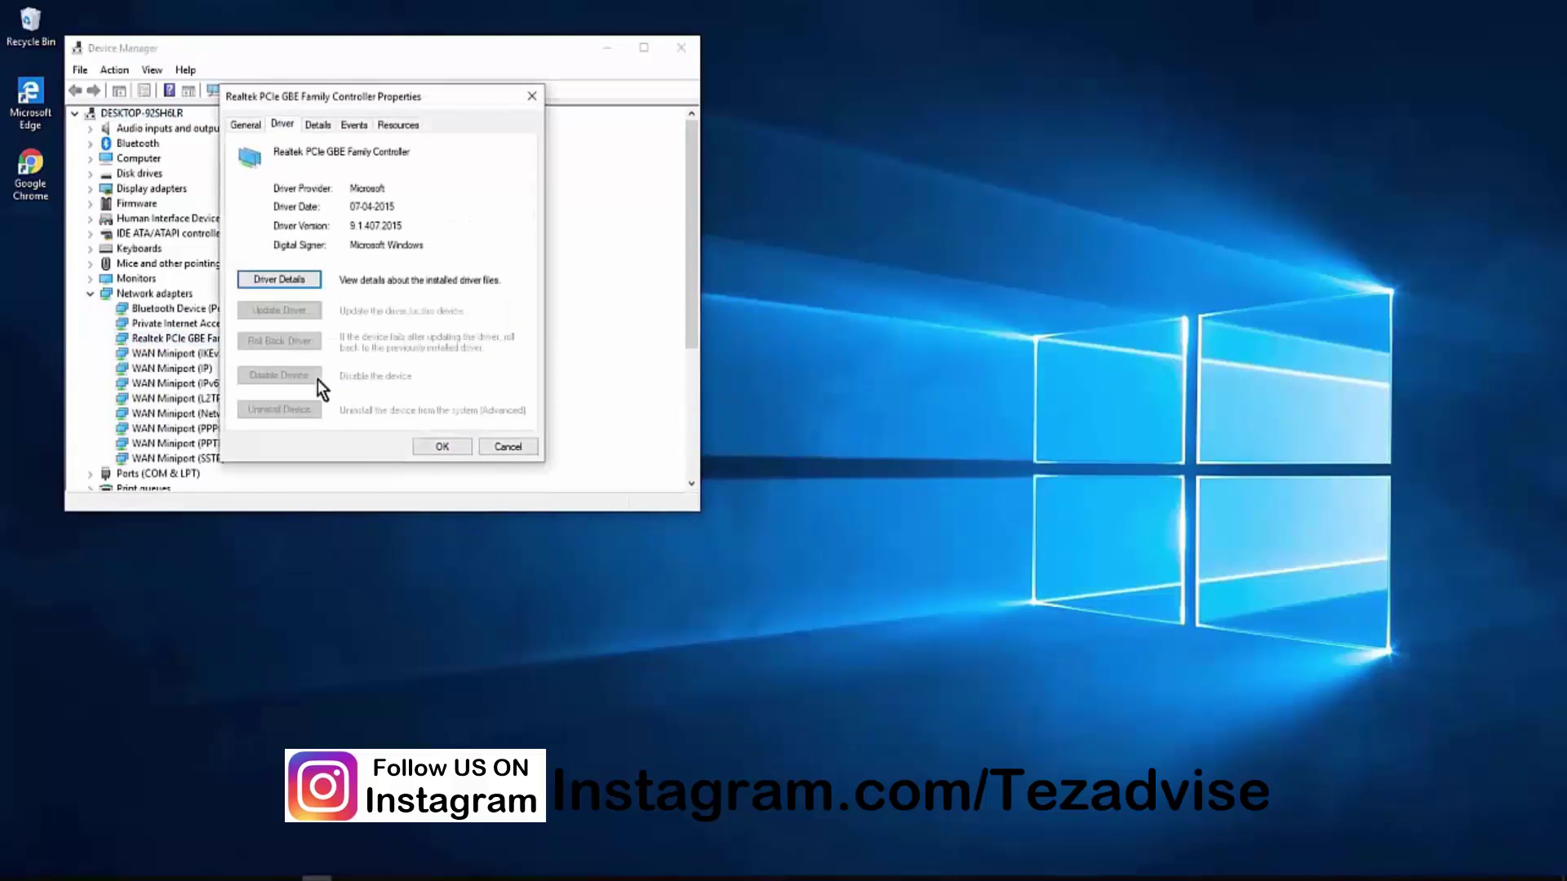
{"action": "left_click", "coordinate": [511, 448]}
{"action": "left_click", "coordinate": [693, 45]}
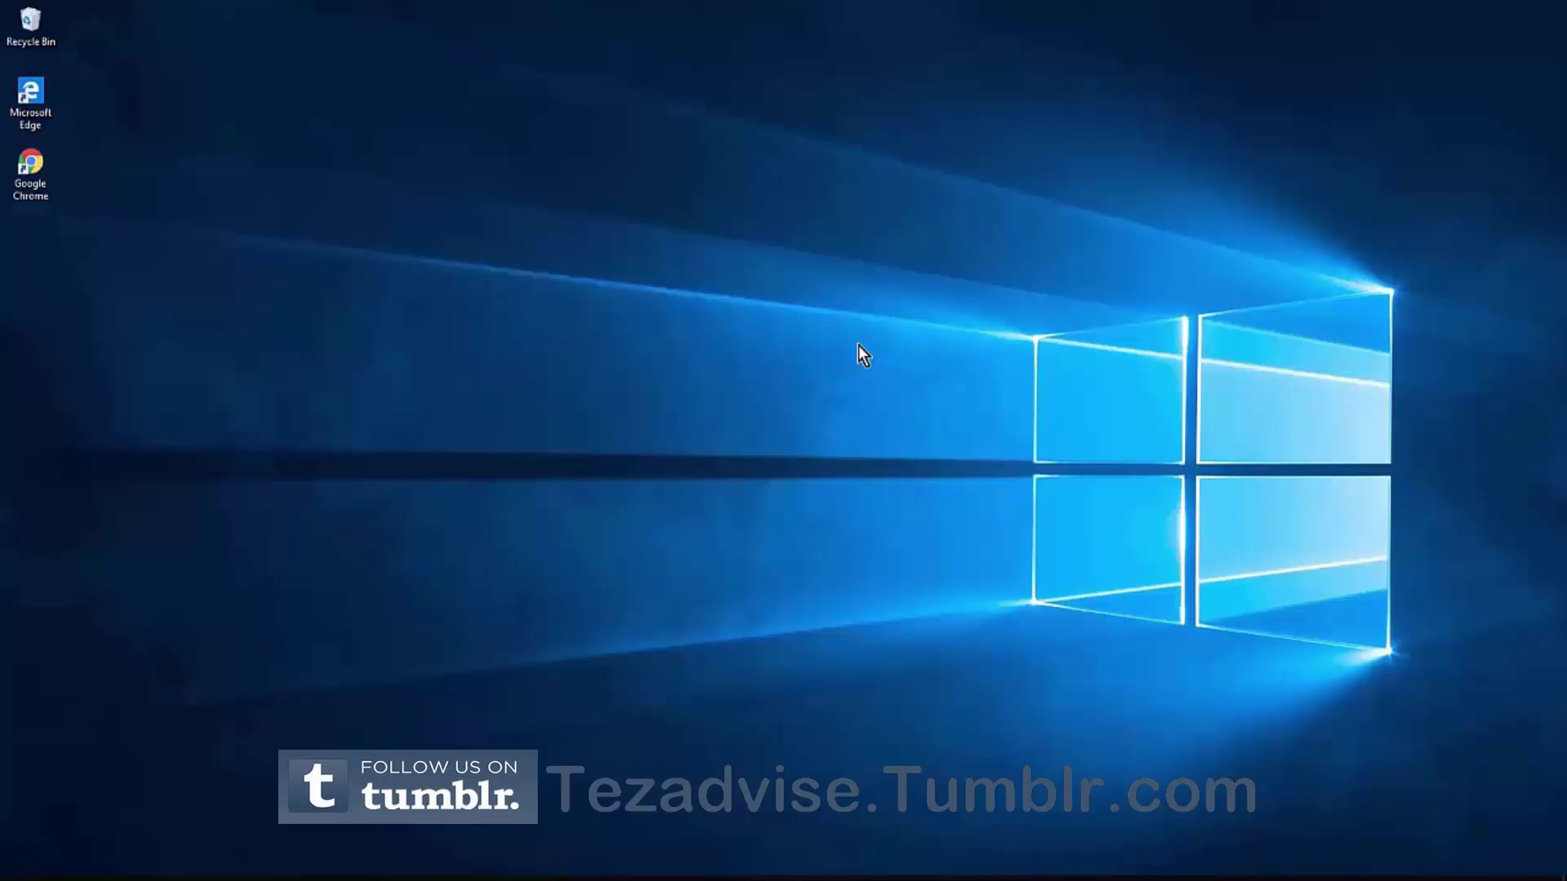
Open Command Prompt and run ipconfig /all to list the full network configuration
{"action": "key", "text": "super"}
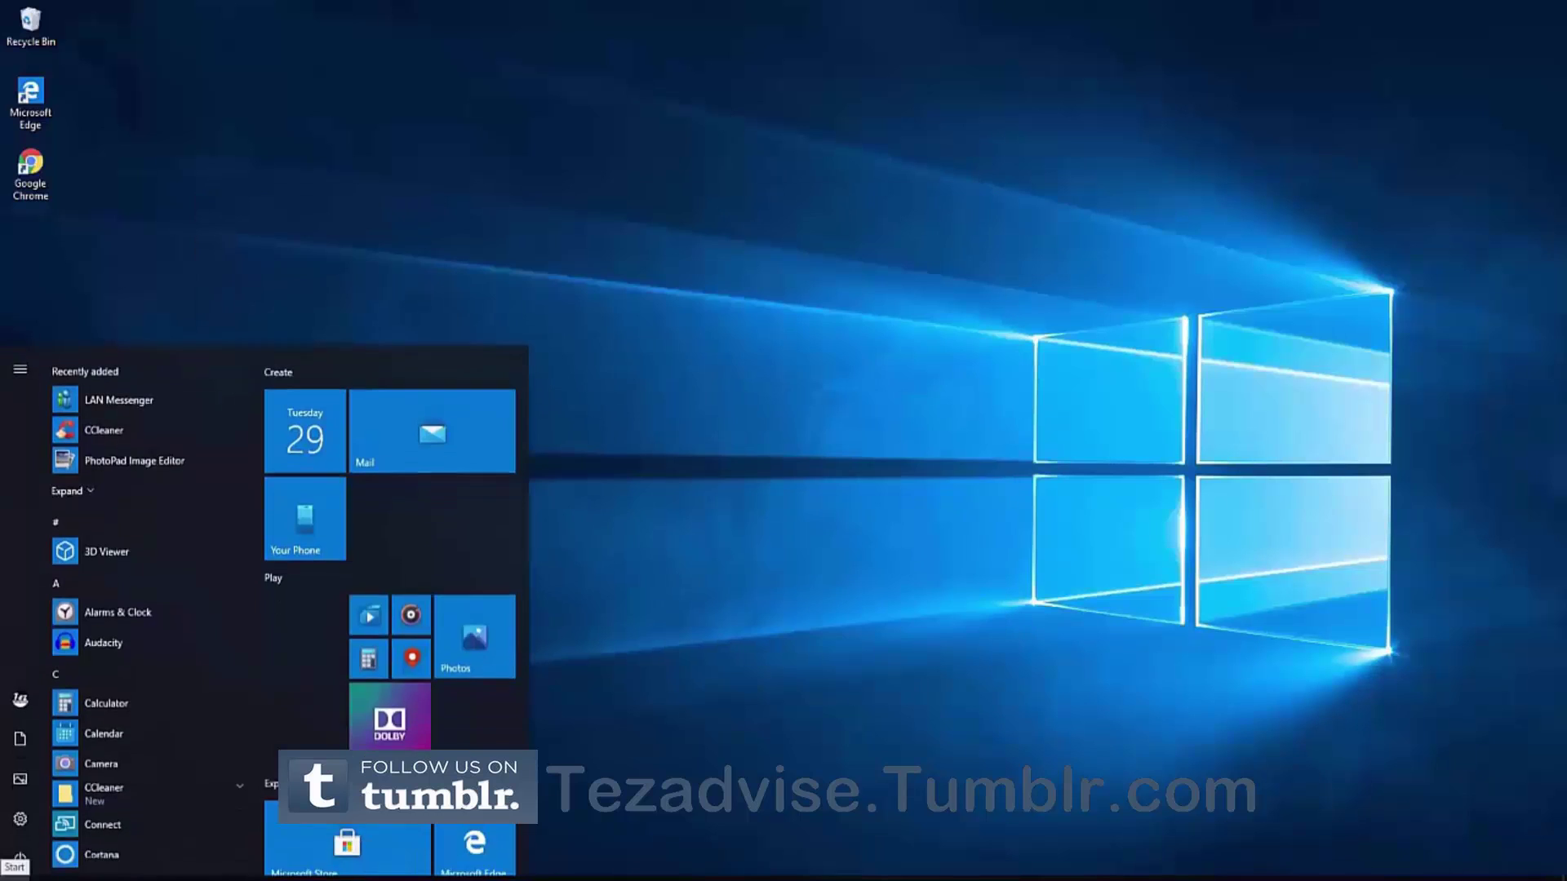
{"action": "type", "text": "cmd"}
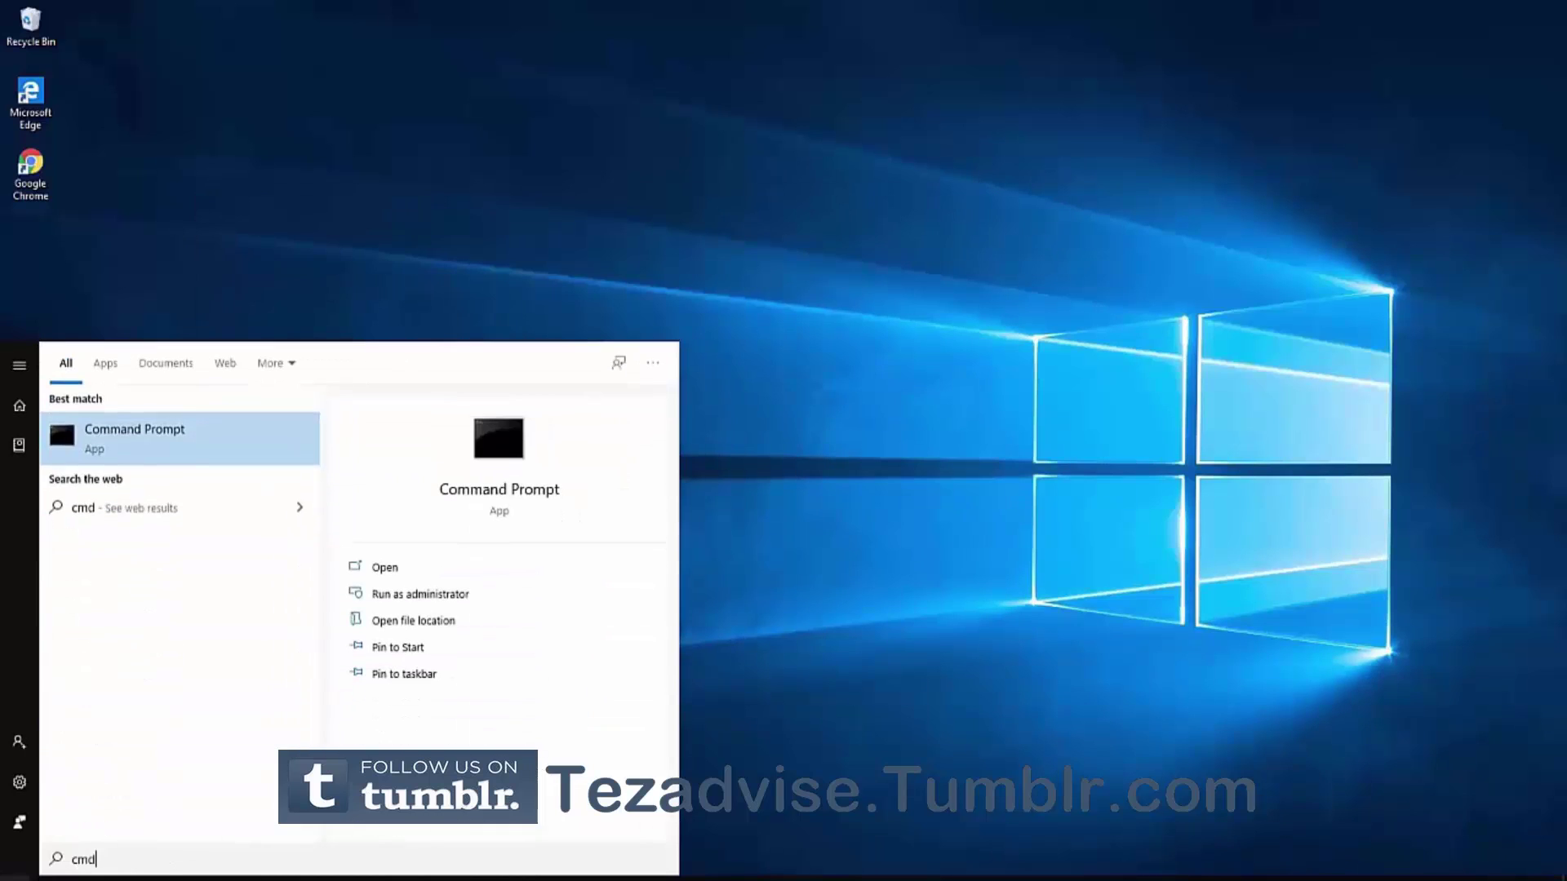
{"action": "left_click", "coordinate": [450, 568]}
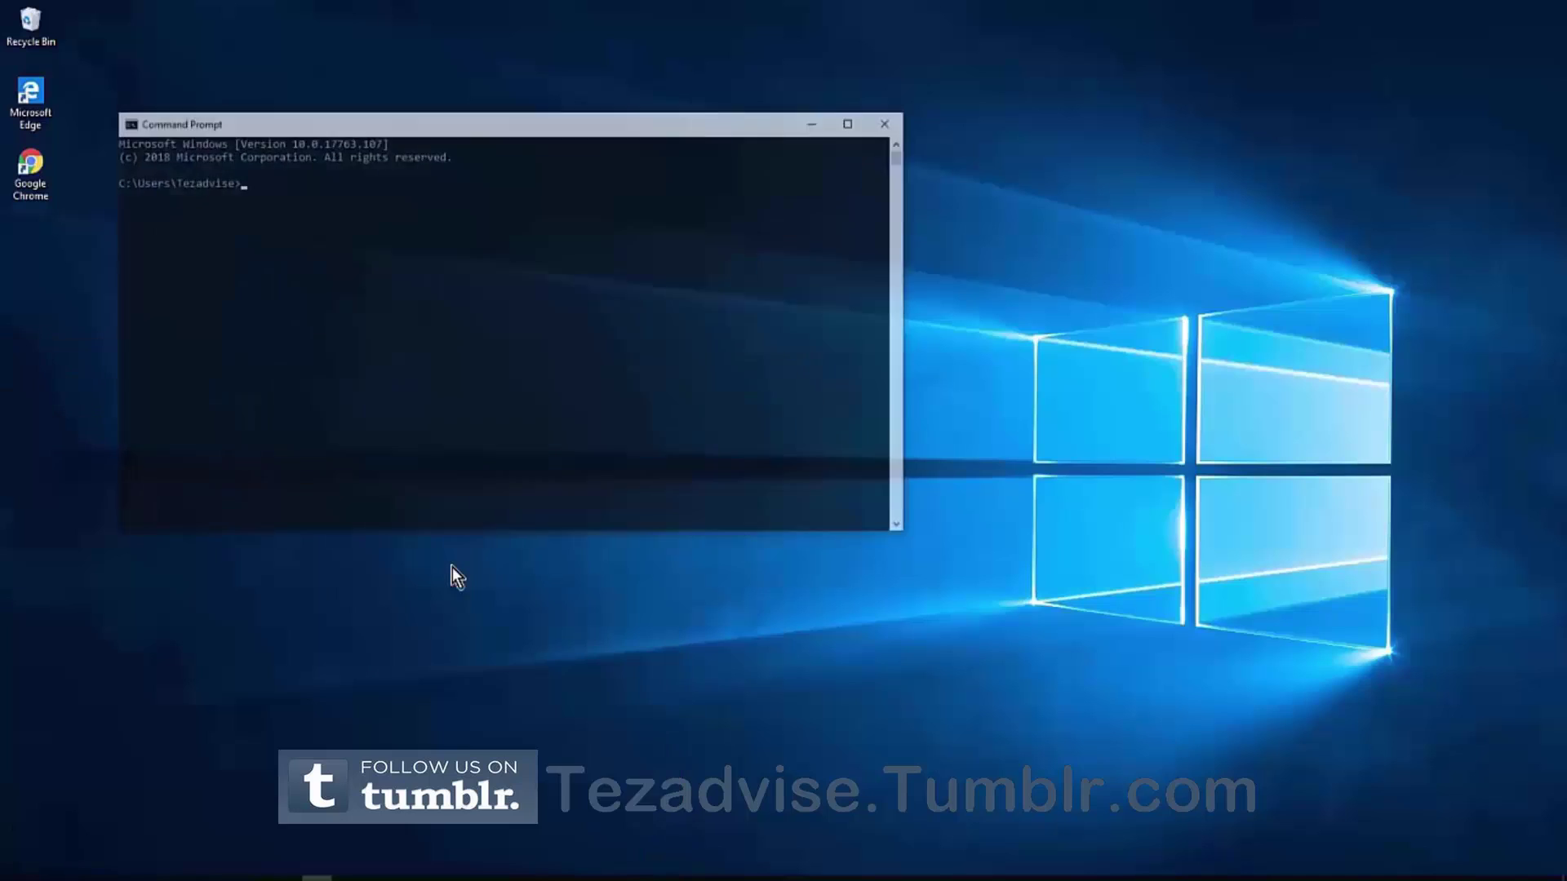
{"action": "type", "text": "ipc"}
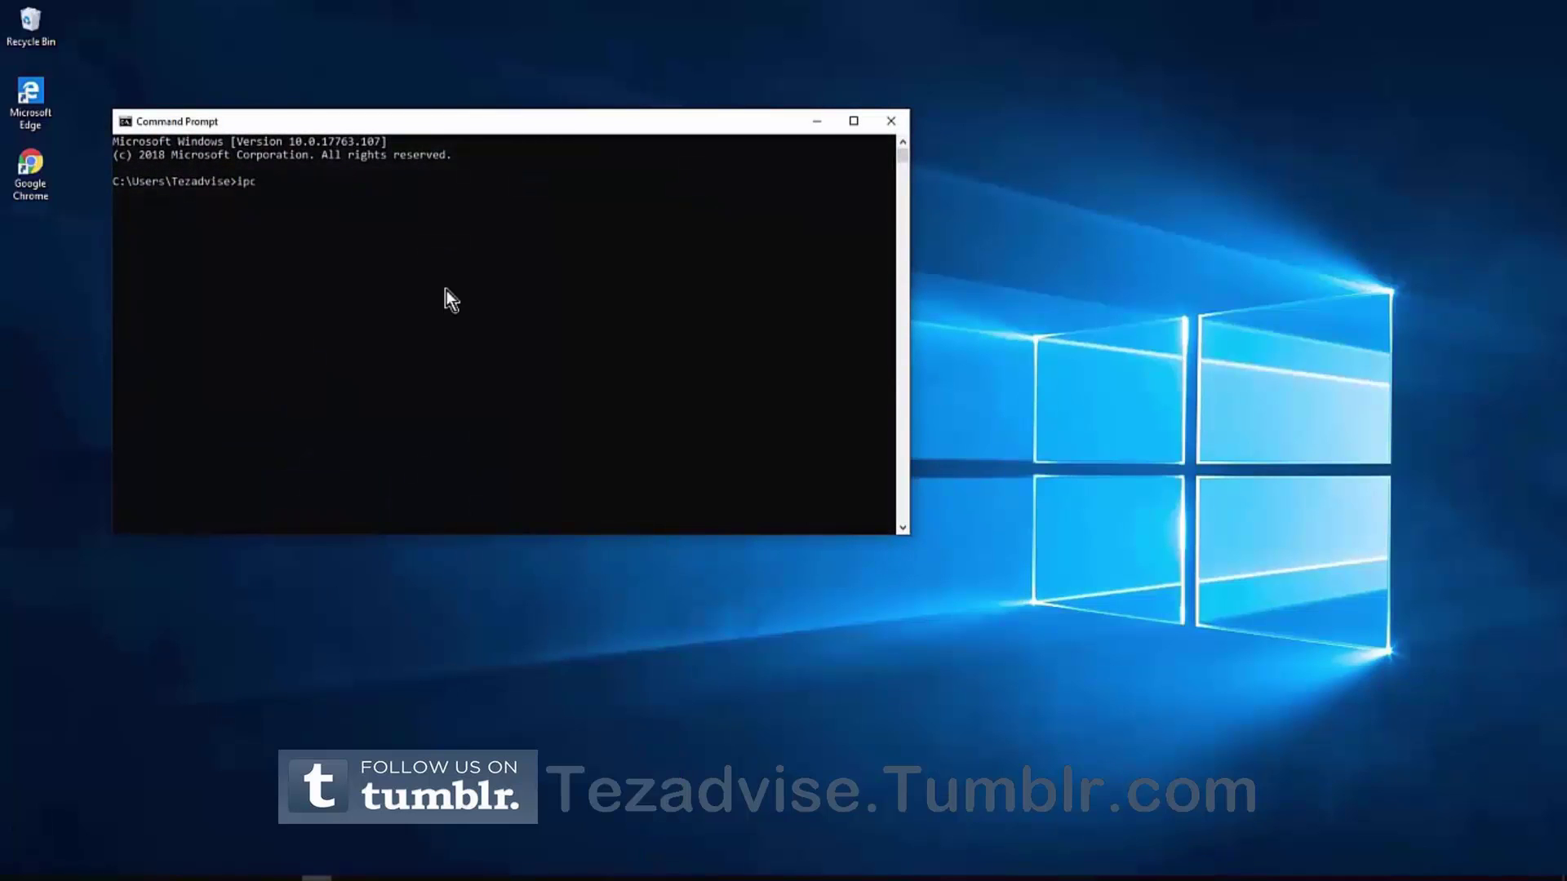
{"action": "type", "text": "onfig"}
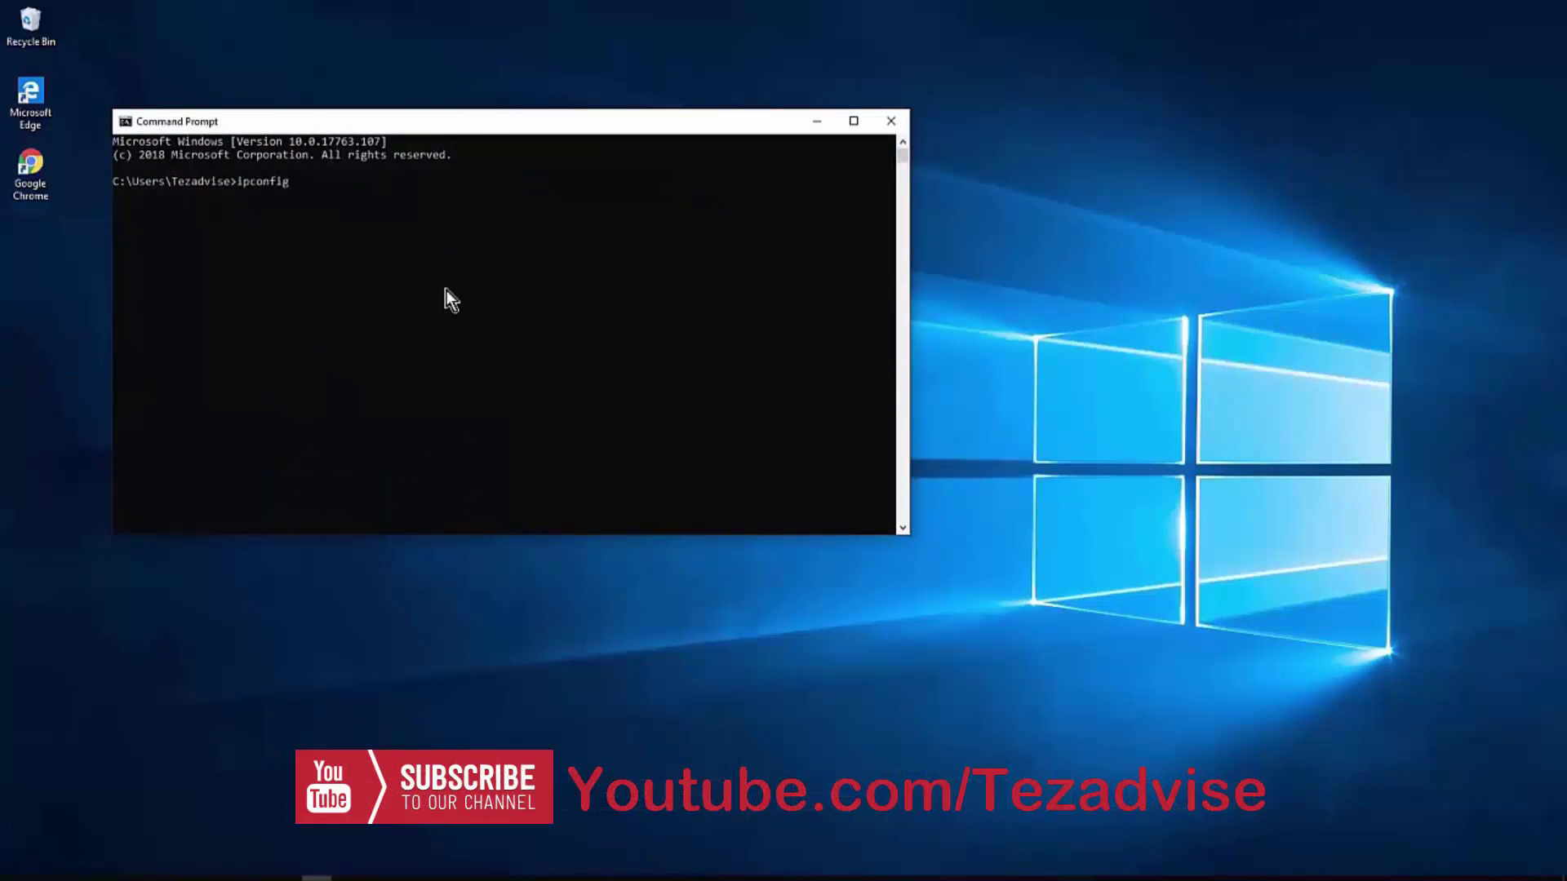
{"action": "type", "text": " /all"}
{"action": "key", "text": "Return"}
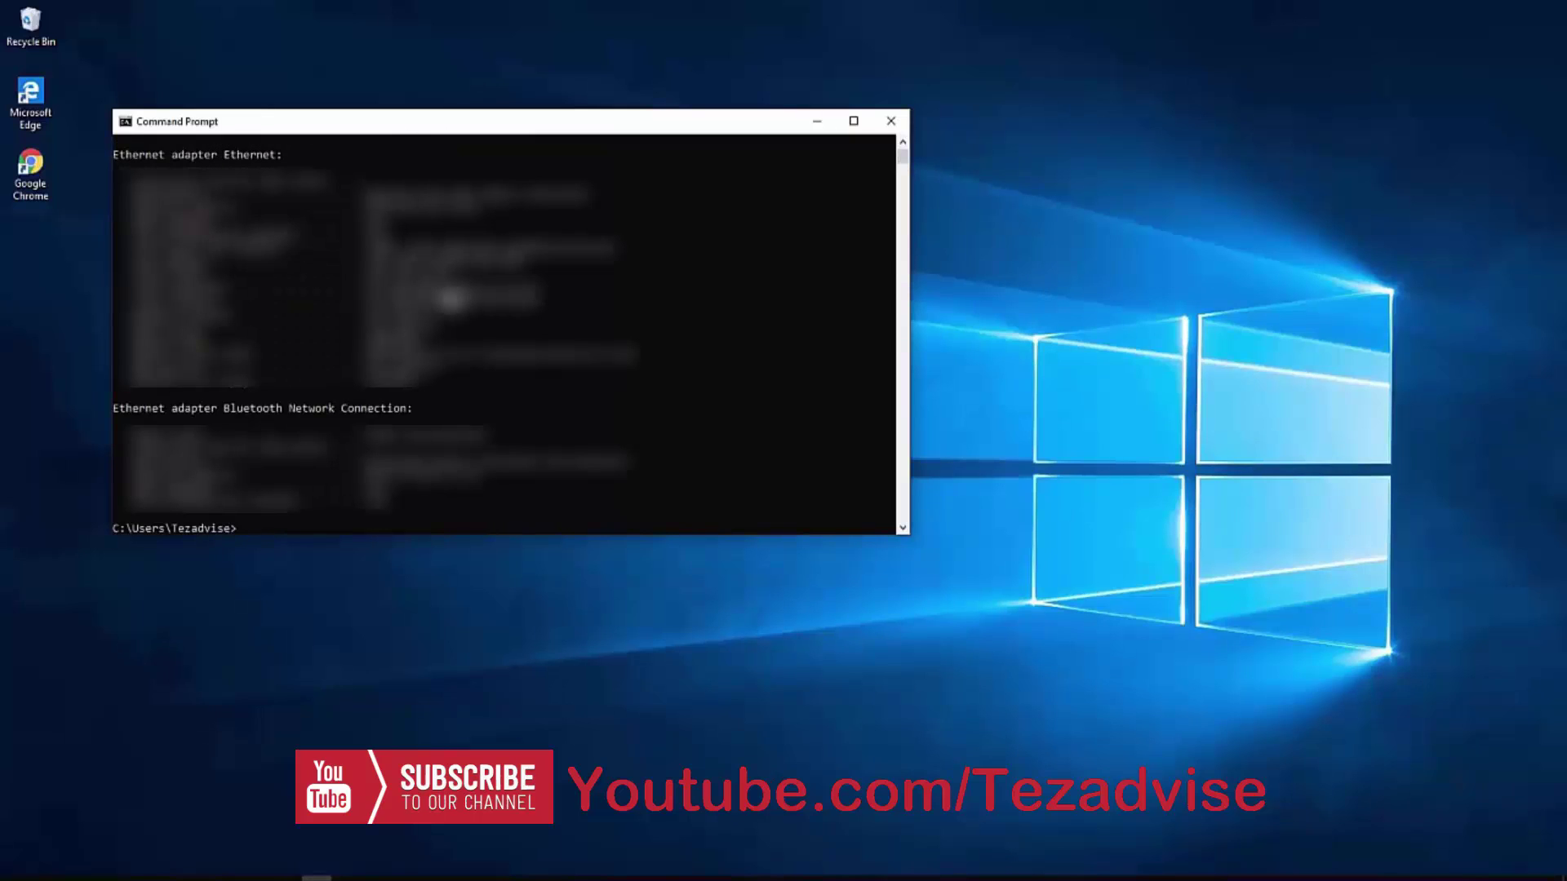
Examine the Bluetooth Network Connection and Local Area Connection adapter headings in the ipconfig output
{"action": "left_click_drag", "start_coordinate": [159, 408], "coordinate": [232, 408]}
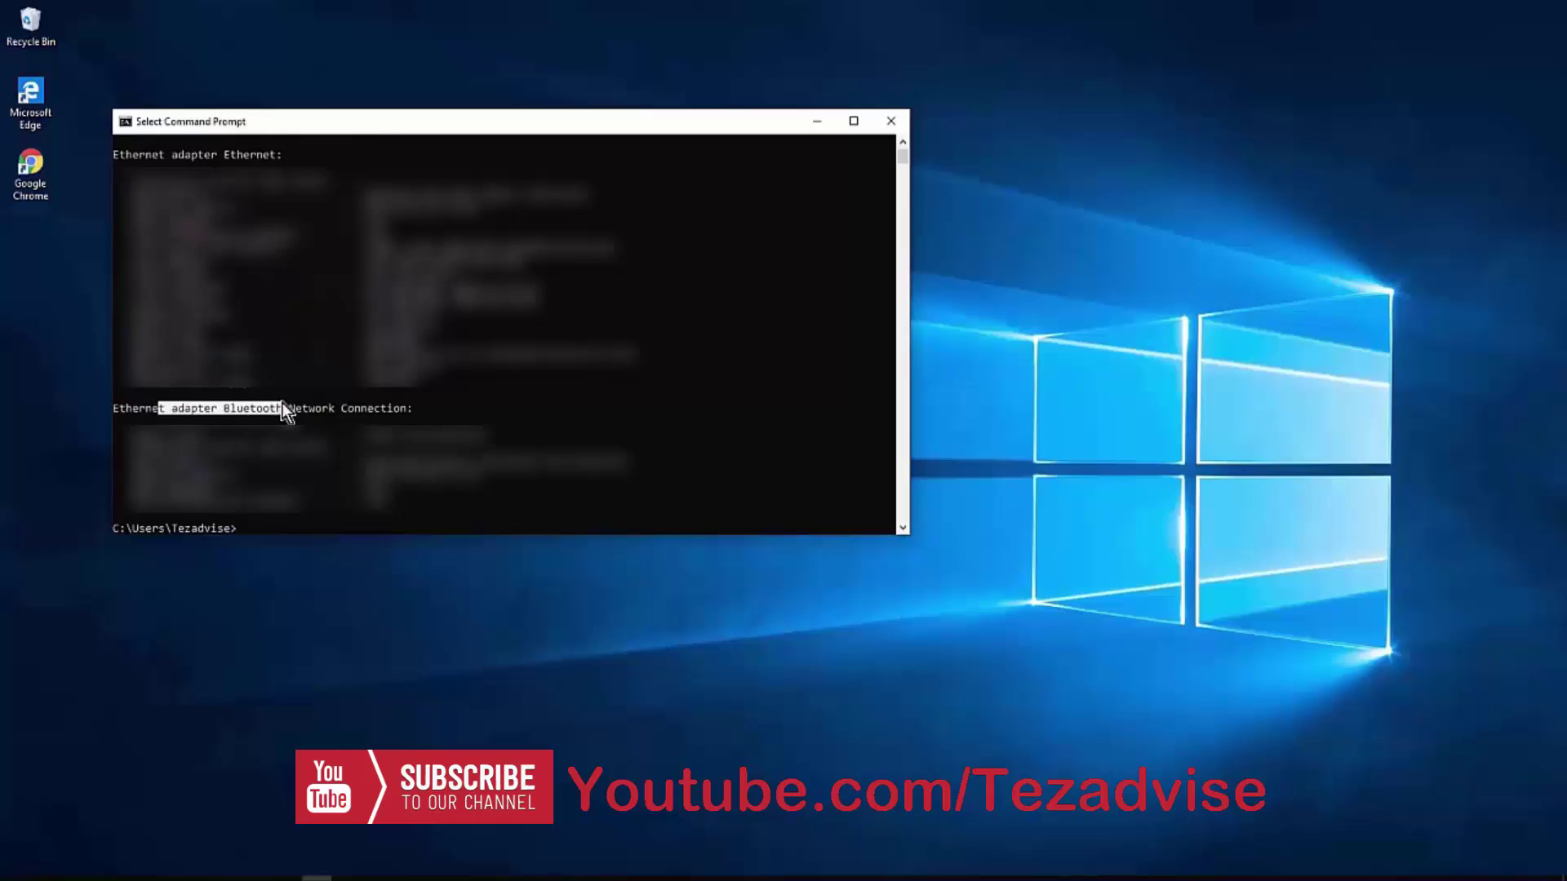
{"action": "left_click", "coordinate": [433, 403]}
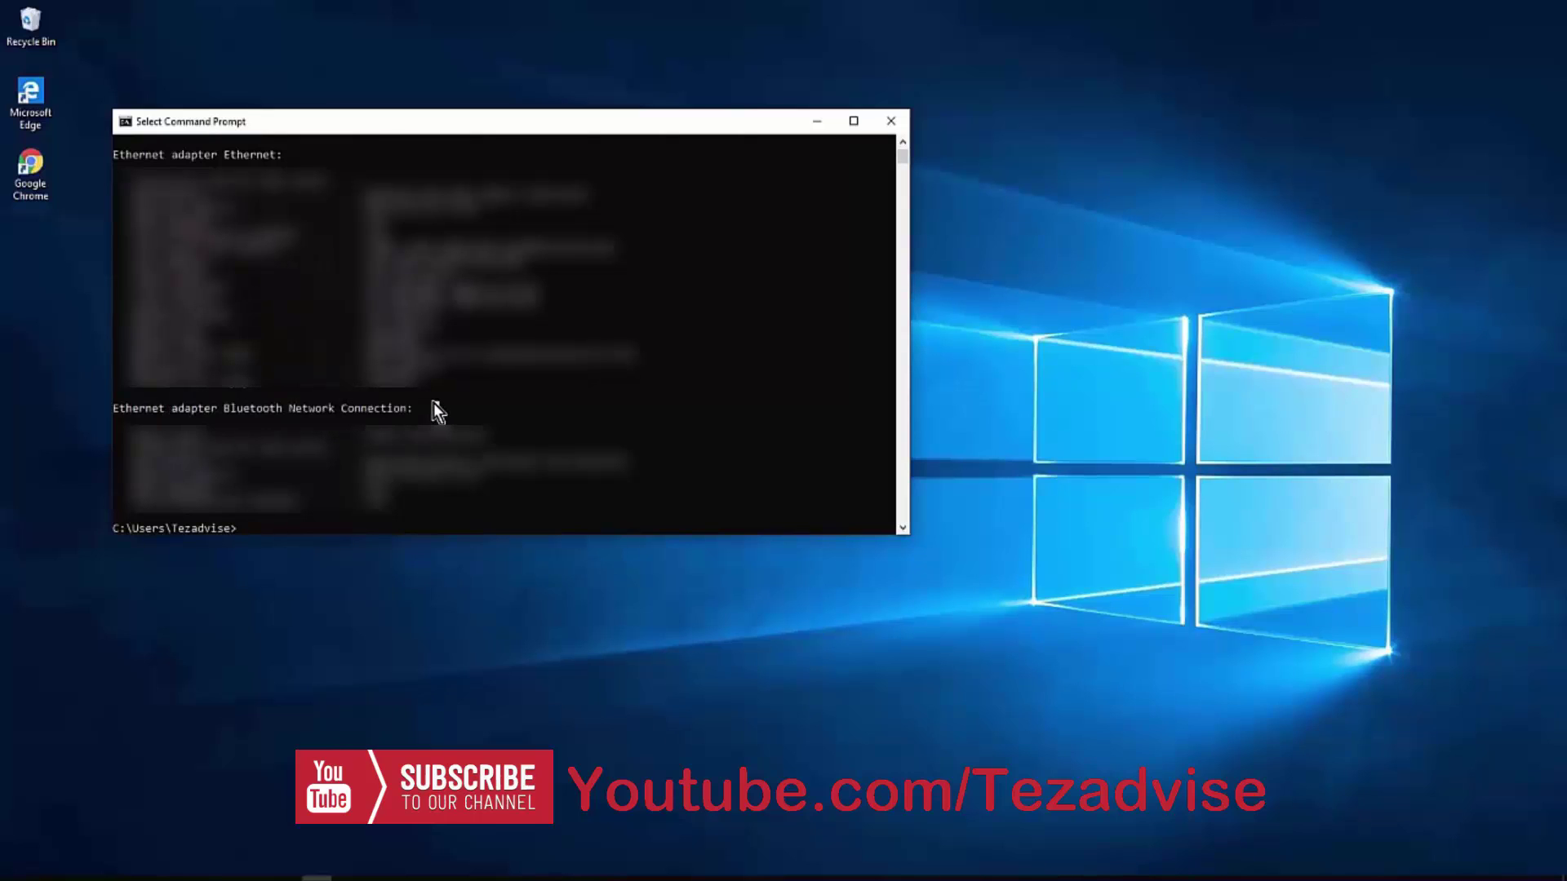
{"action": "scroll", "coordinate": [434, 403], "scroll_direction": "up", "scroll_amount": 1}
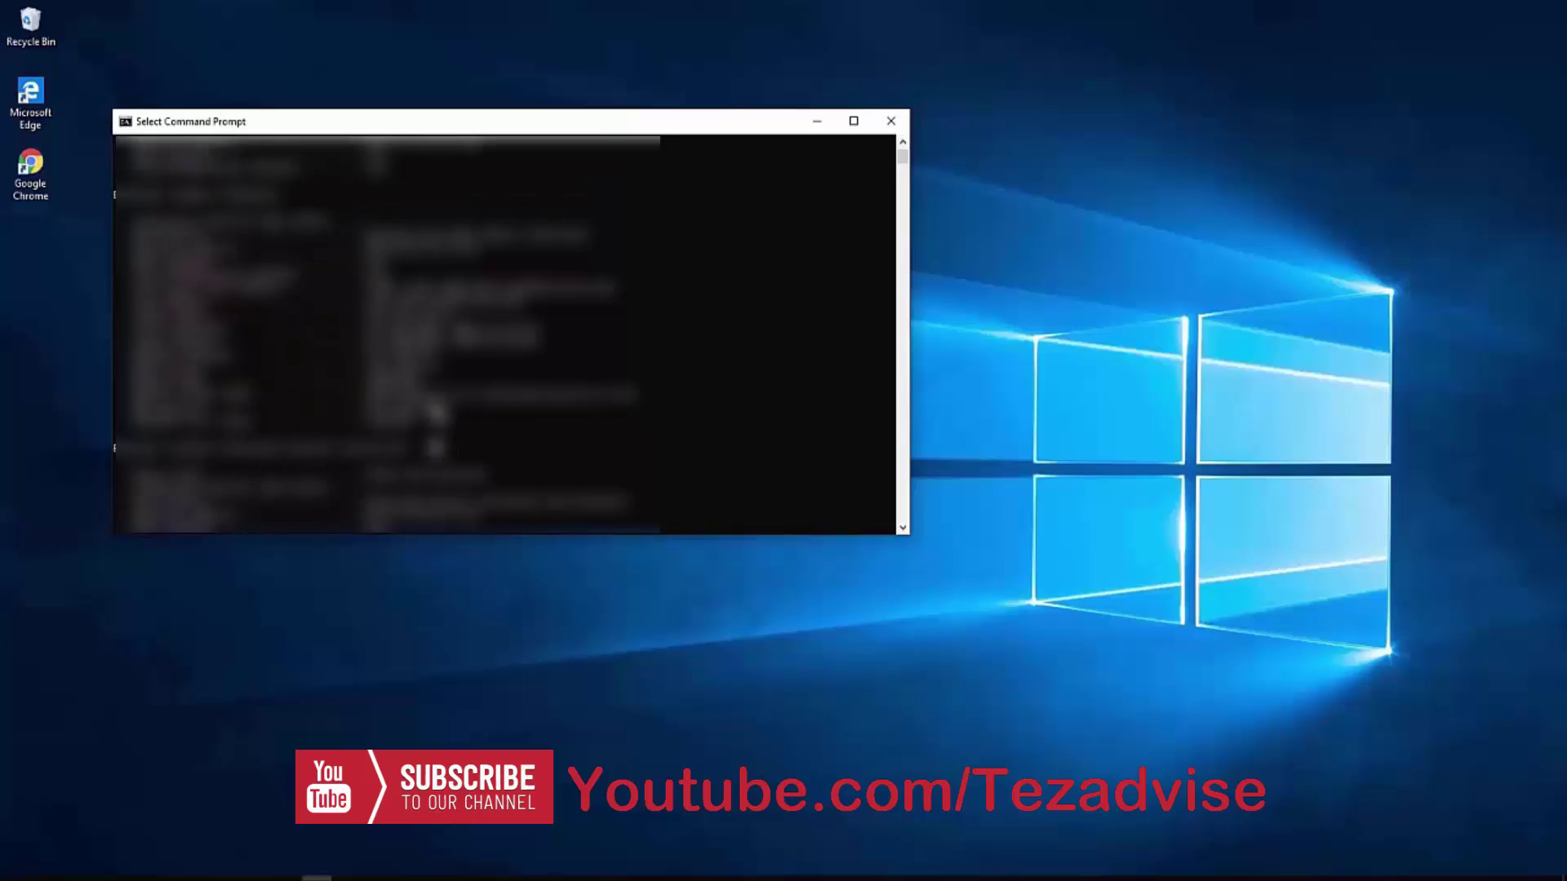
{"action": "scroll", "coordinate": [435, 408], "scroll_direction": "up", "scroll_amount": 1}
{"action": "left_click_drag", "start_coordinate": [118, 275], "coordinate": [366, 278]}
{"action": "left_click", "coordinate": [422, 272]}
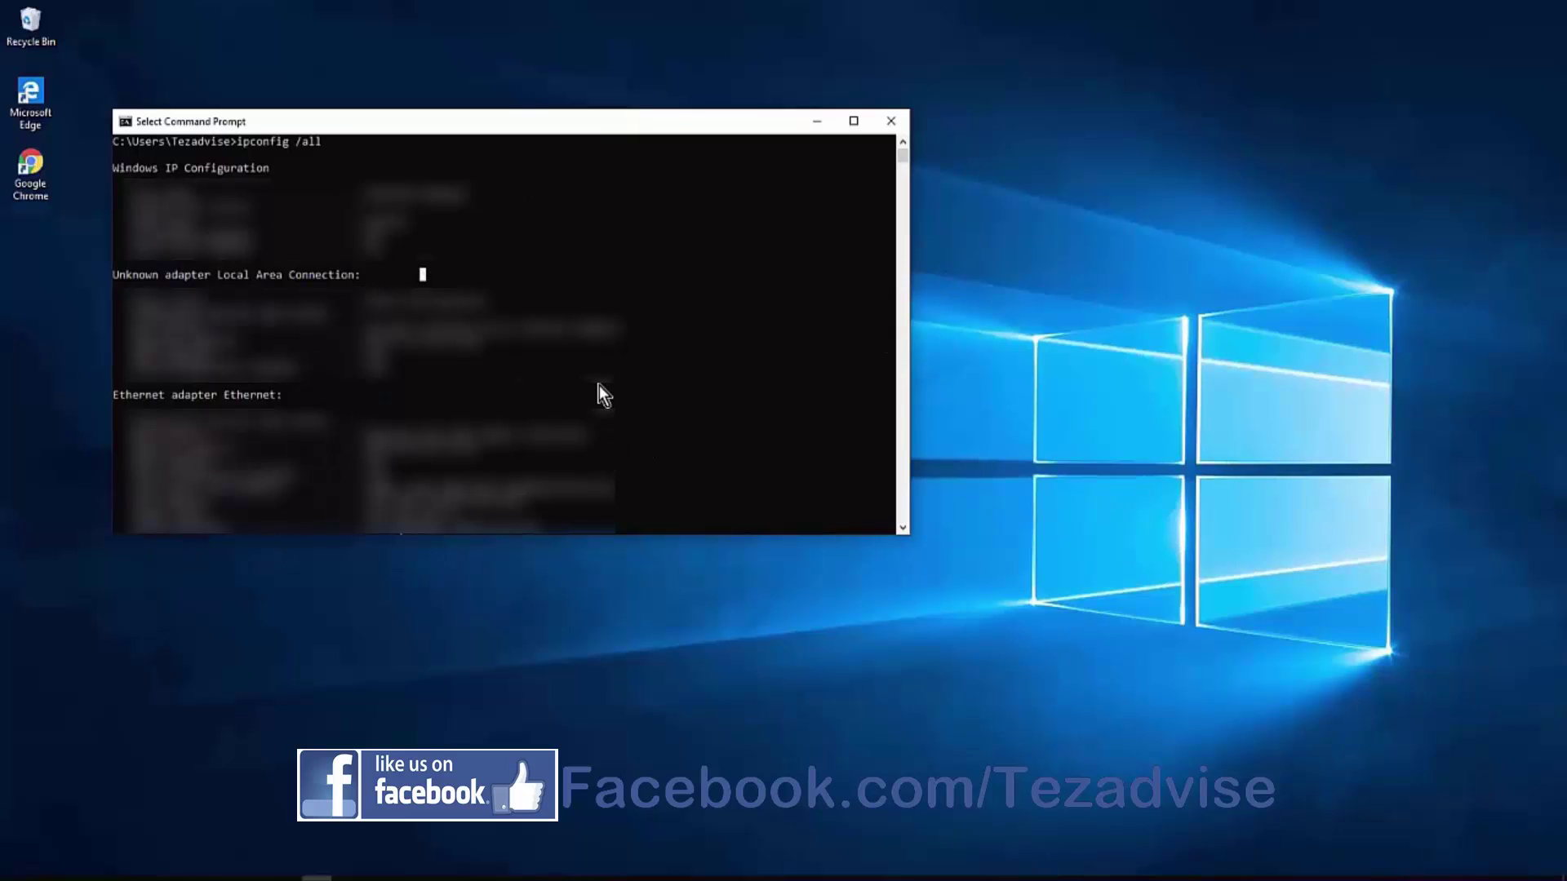
Locate the description and physical address under Ethernet adapter Ethernet in the output, and close Command Prompt
{"action": "left_click_drag", "start_coordinate": [115, 395], "coordinate": [207, 400]}
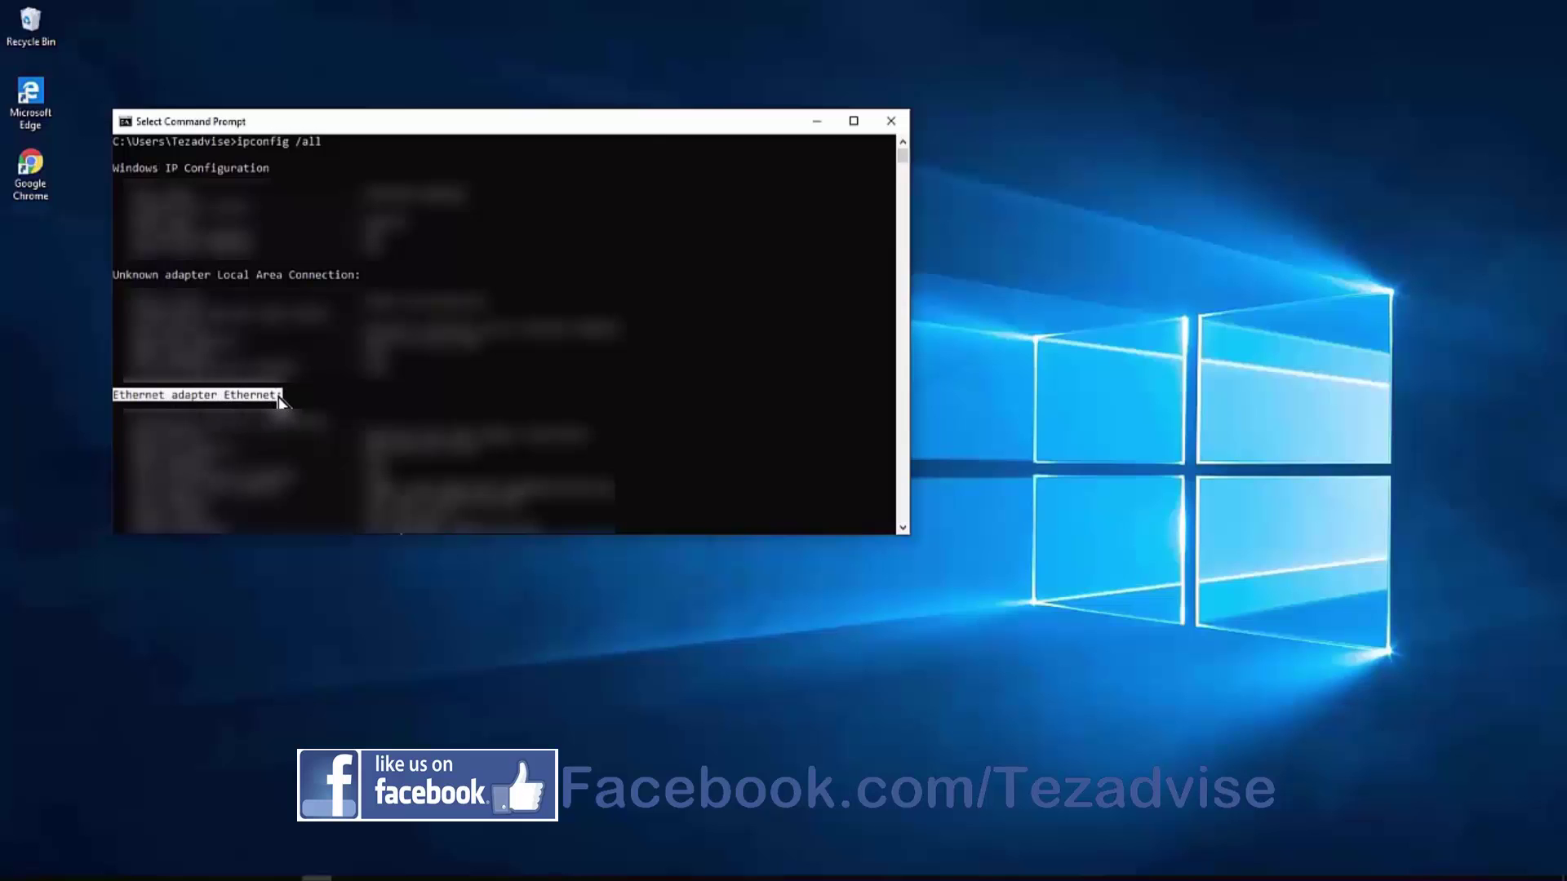
{"action": "scroll", "coordinate": [694, 394], "scroll_direction": "down", "scroll_amount": 2}
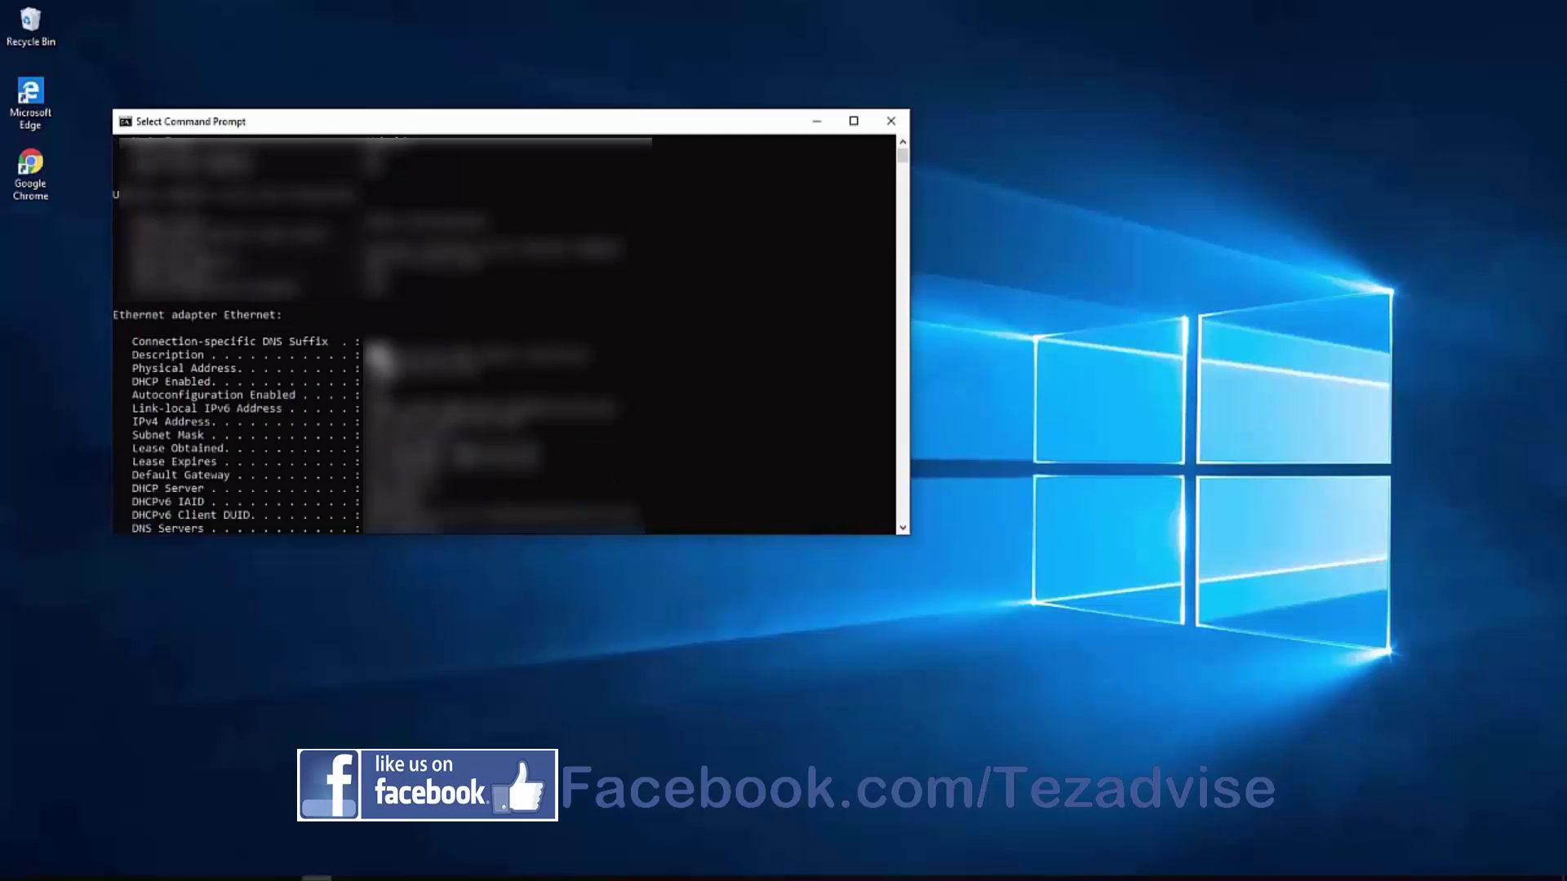
{"action": "left_click_drag", "start_coordinate": [377, 357], "coordinate": [618, 358]}
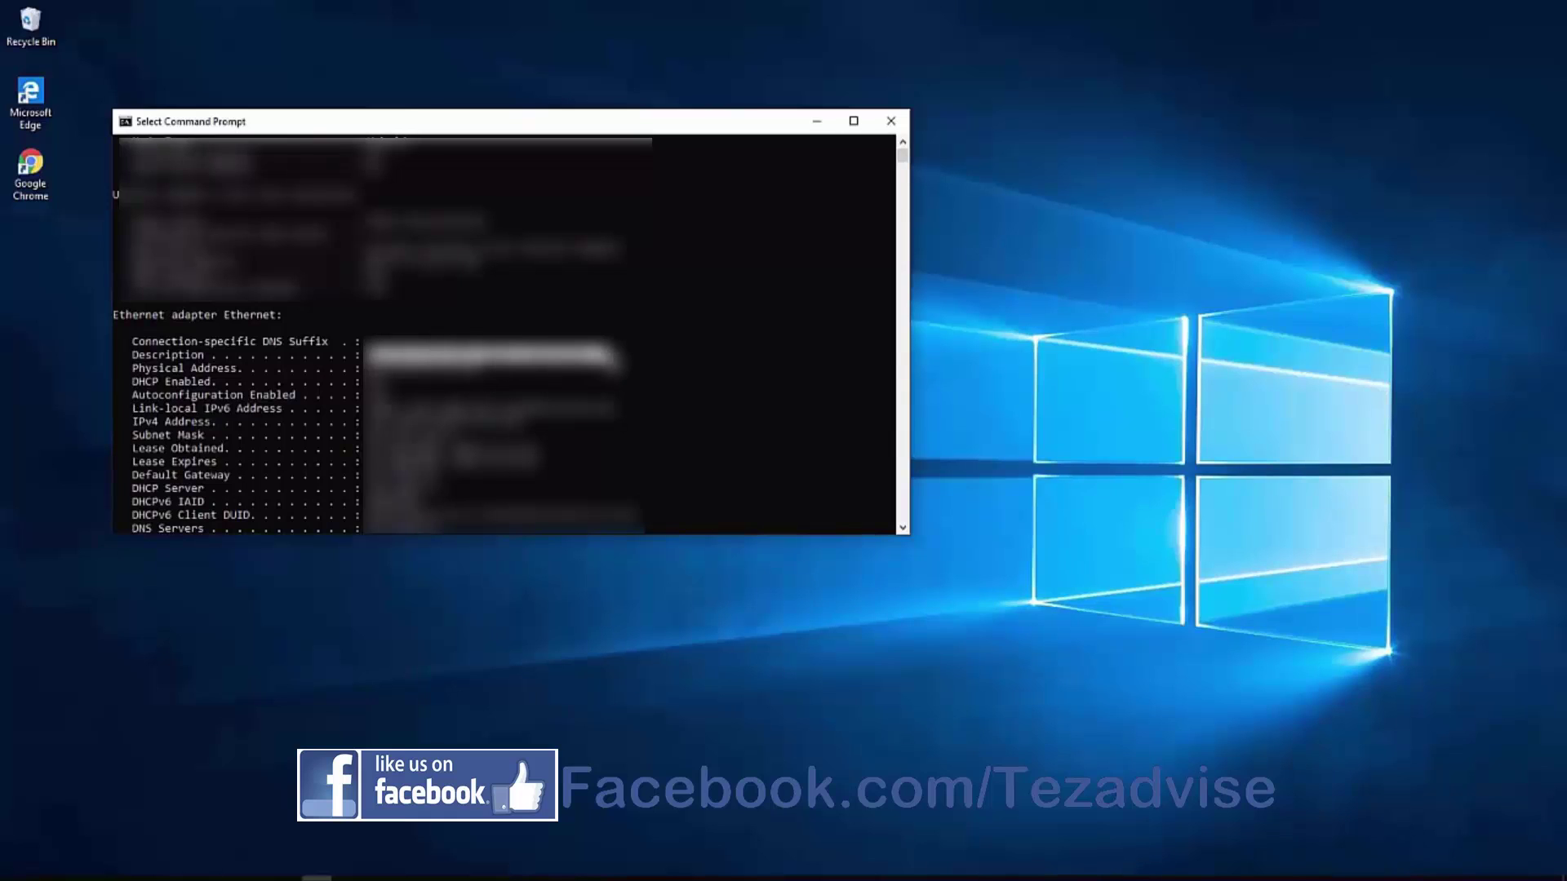
{"action": "left_click", "coordinate": [676, 356]}
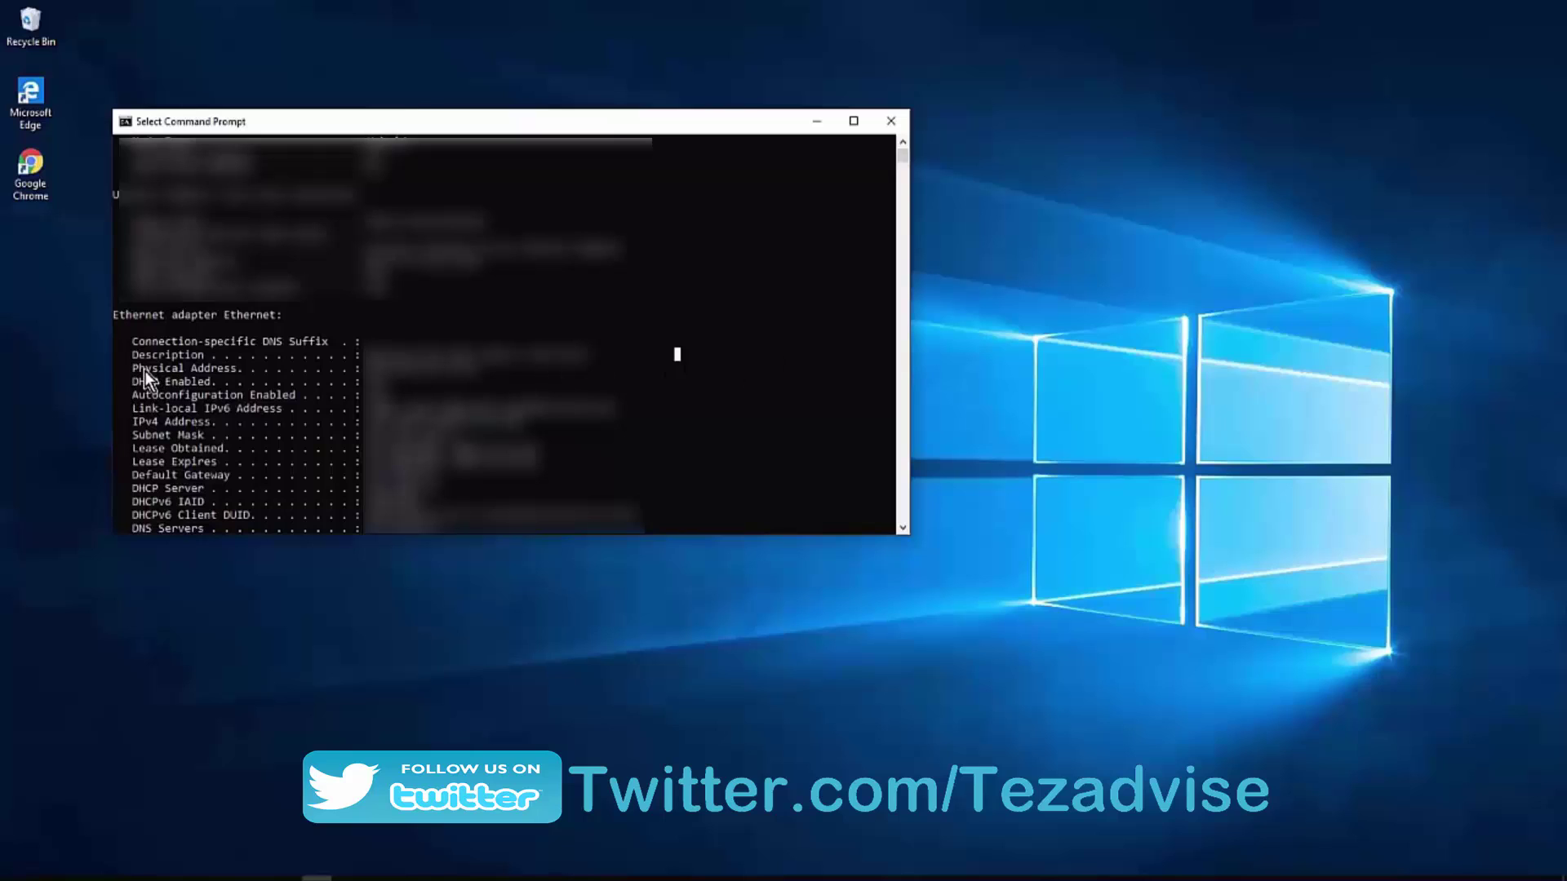
{"action": "left_click_drag", "start_coordinate": [139, 368], "coordinate": [242, 368]}
{"action": "left_click_drag", "start_coordinate": [369, 368], "coordinate": [493, 368]}
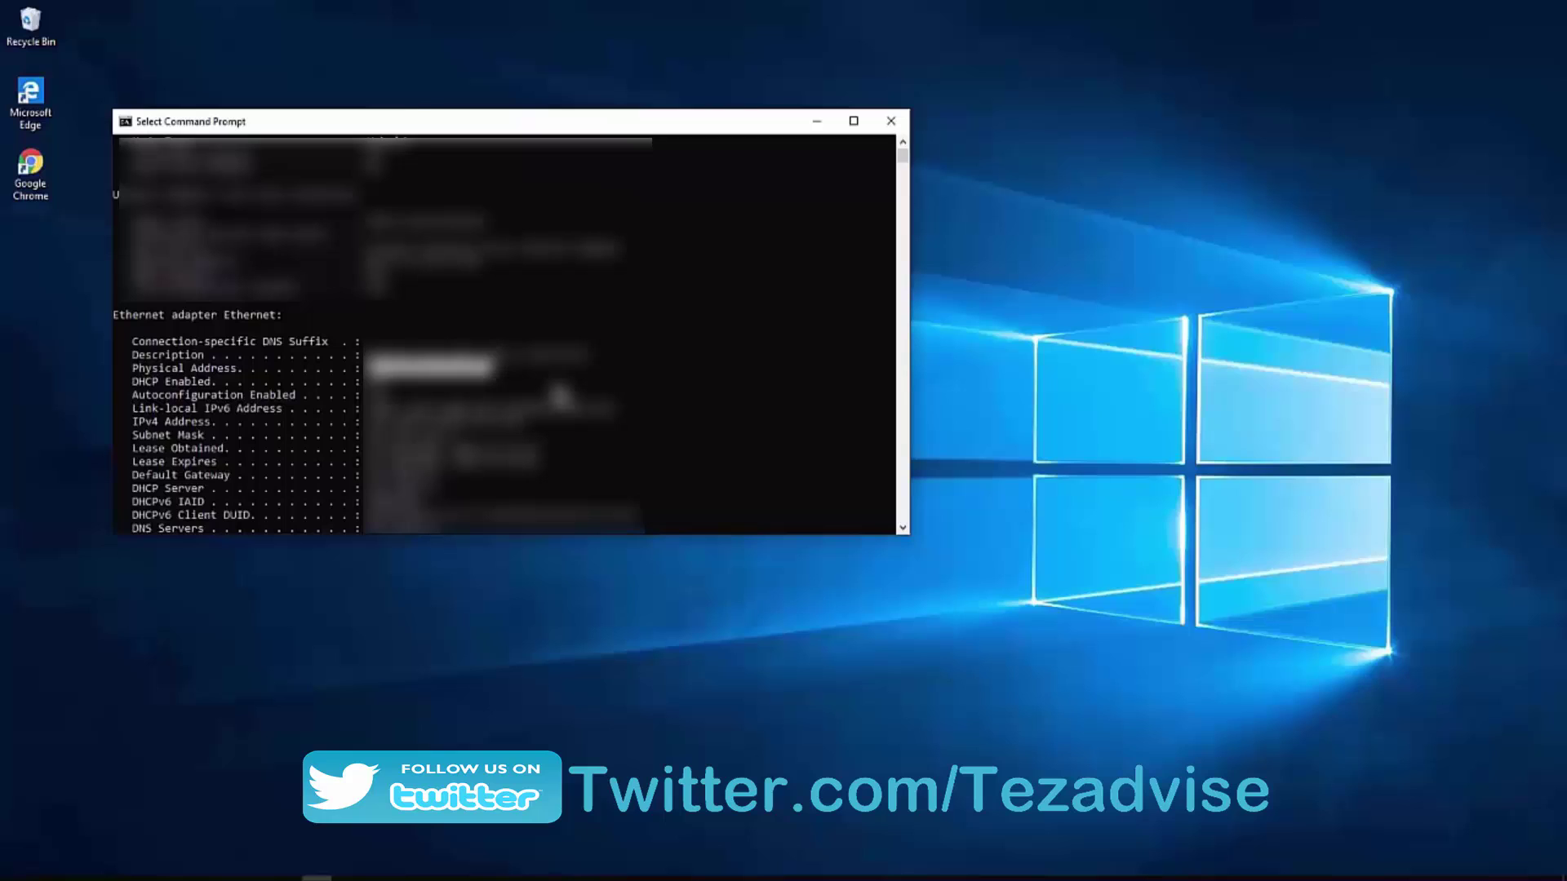
{"action": "left_click", "coordinate": [891, 121]}
Open Network Connections by running ncpa.cpl and bring up the properties of the Ethernet connection
{"action": "key", "text": "super+r"}
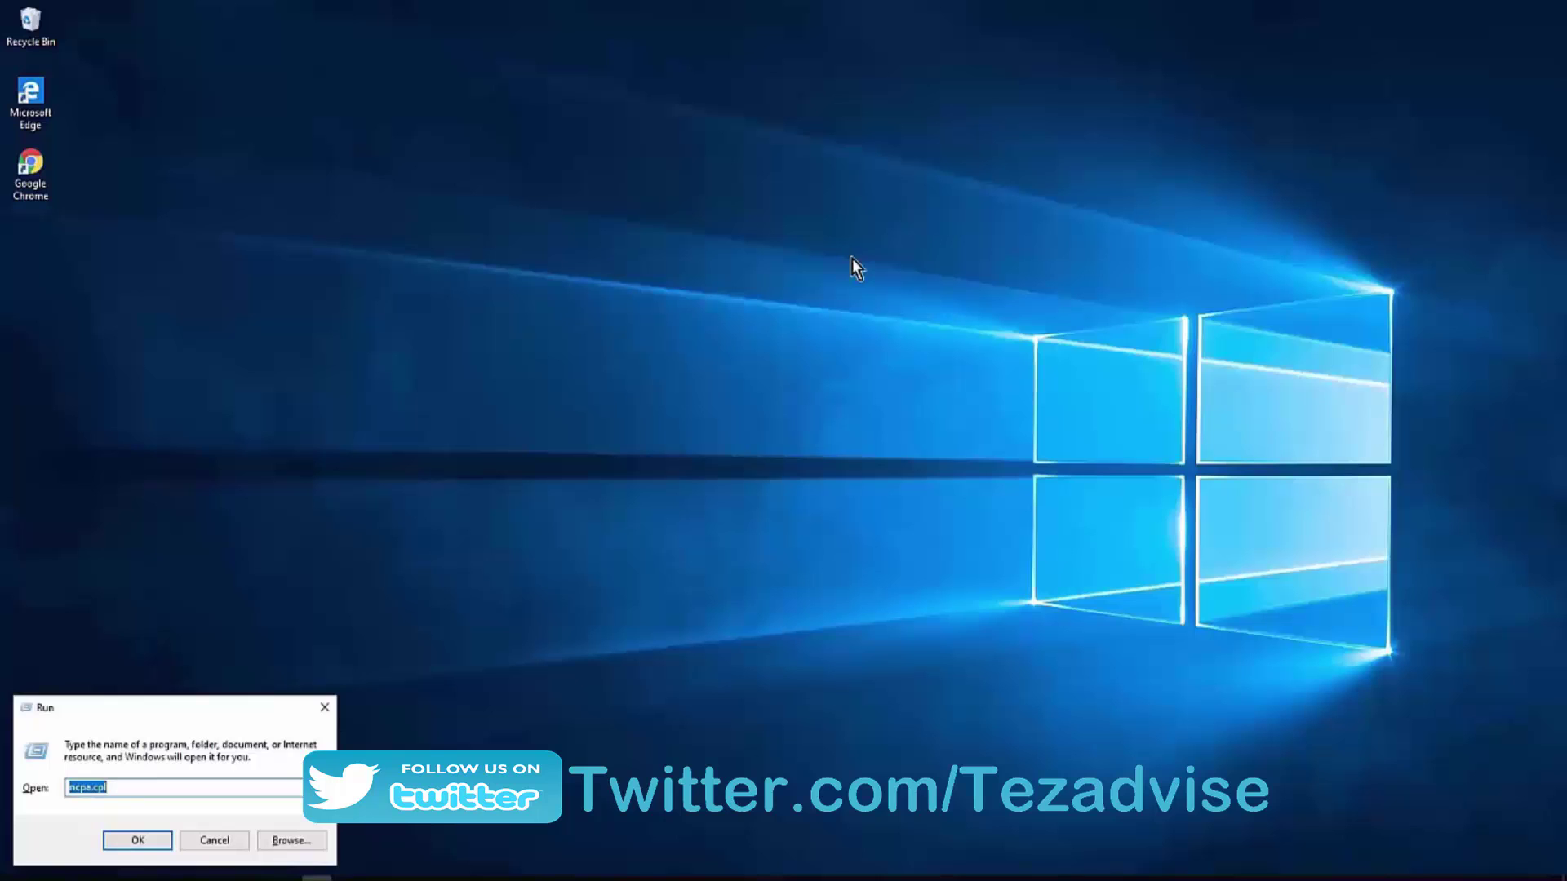
{"action": "key", "text": "Return"}
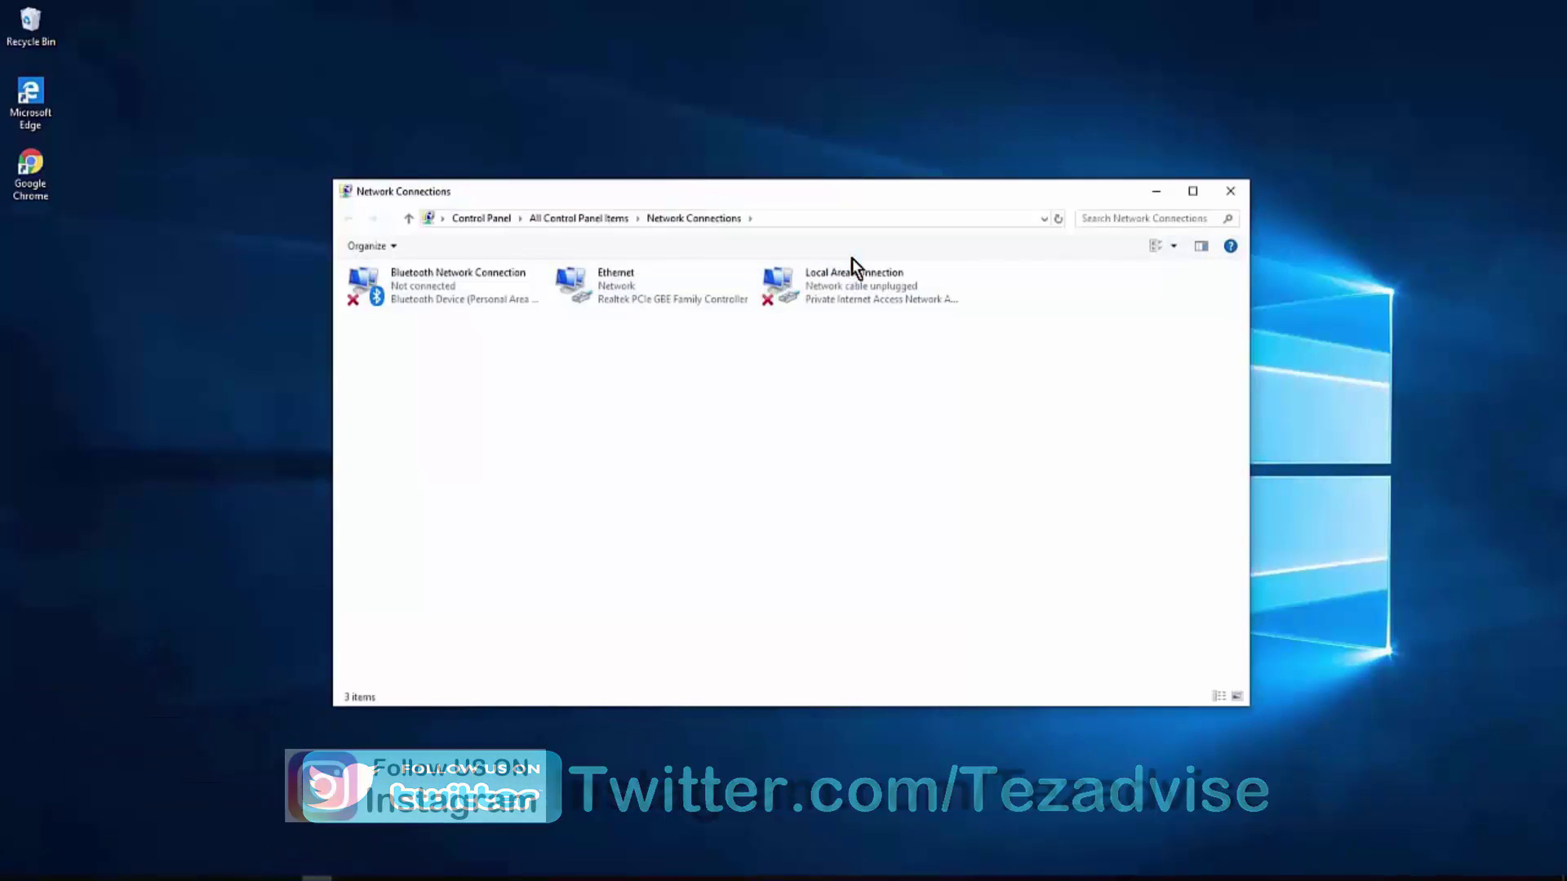
{"action": "right_click", "coordinate": [632, 283]}
{"action": "left_click", "coordinate": [724, 440]}
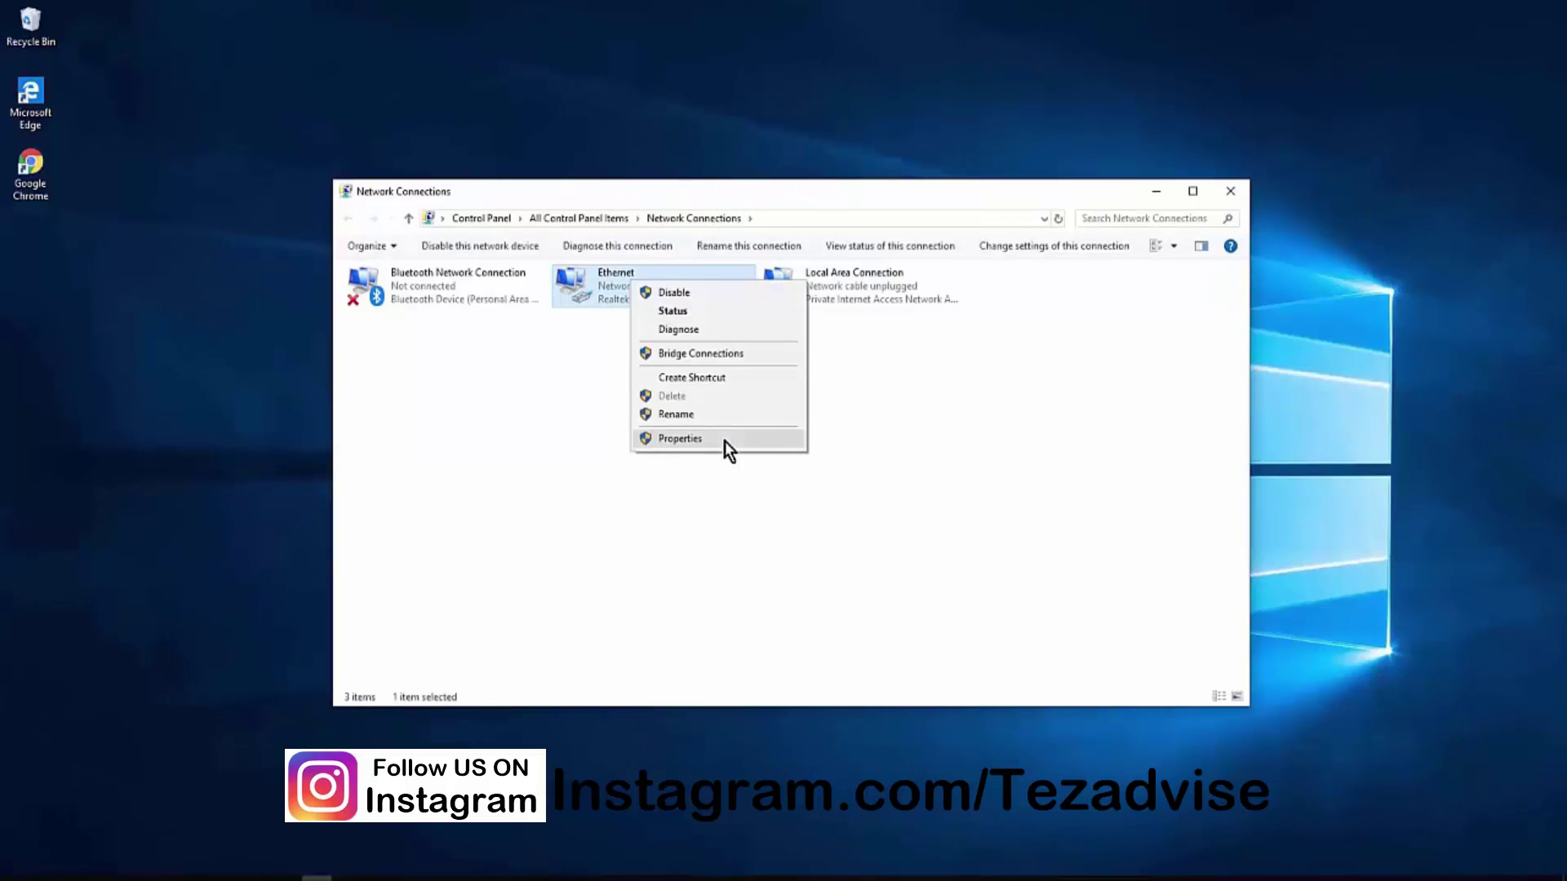
{"action": "left_click", "coordinate": [724, 440]}
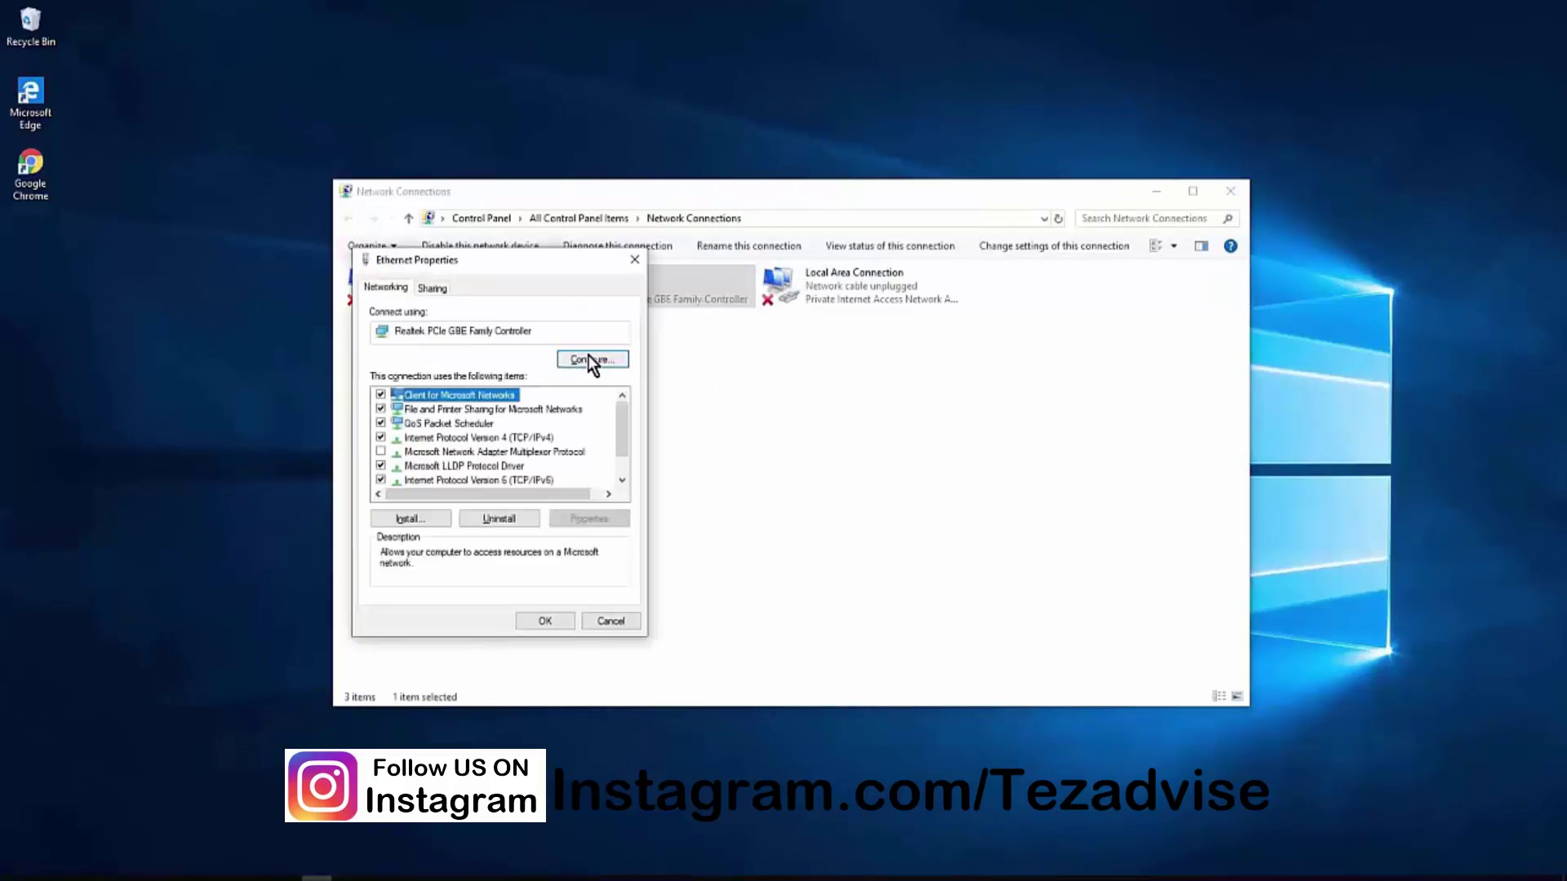
Configure the Realtek PCIe GBE Family Controller and select Network Address among its advanced properties
{"action": "left_click", "coordinate": [589, 355]}
{"action": "left_click", "coordinate": [217, 107]}
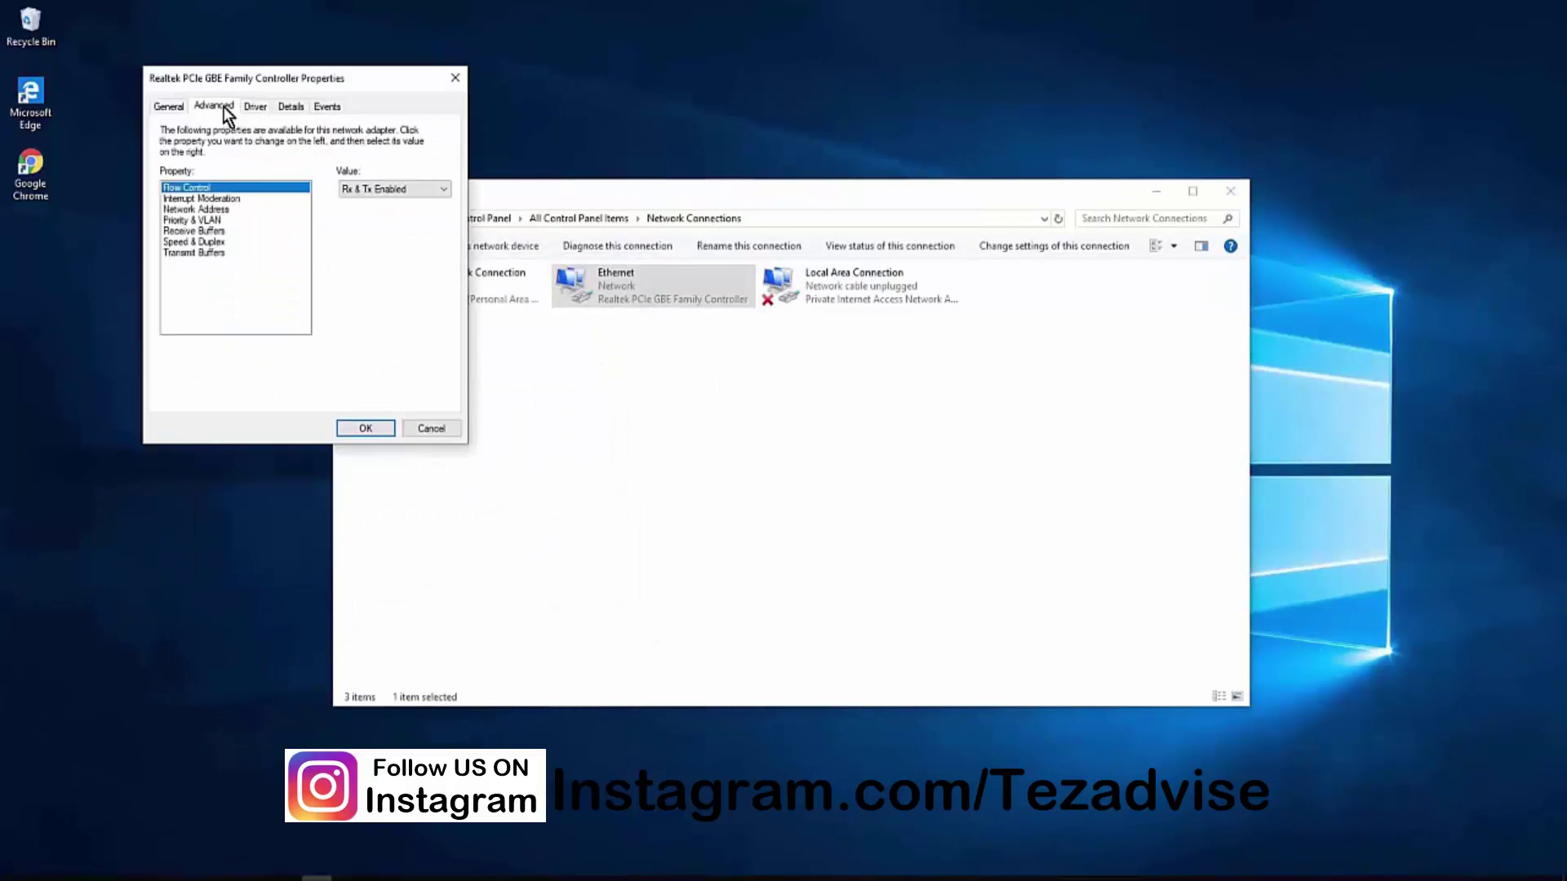
{"action": "left_click", "coordinate": [224, 211]}
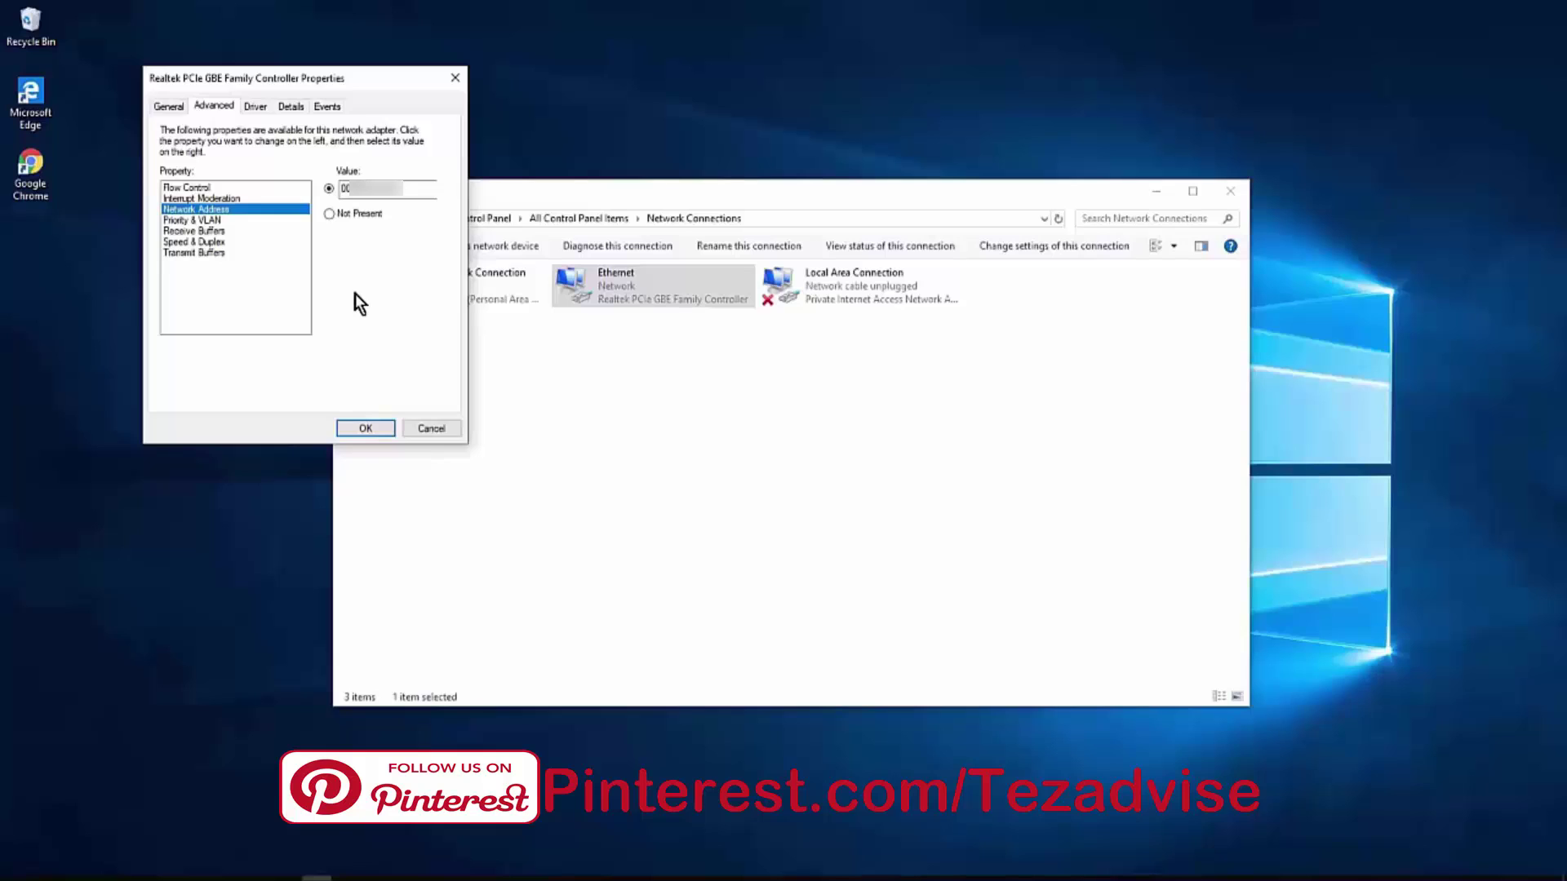
Launch Notepad and write the sample network address 003344DADEr without separators
{"action": "key", "text": "super+r"}
{"action": "type", "text": "notepad"}
{"action": "key", "text": "Return"}
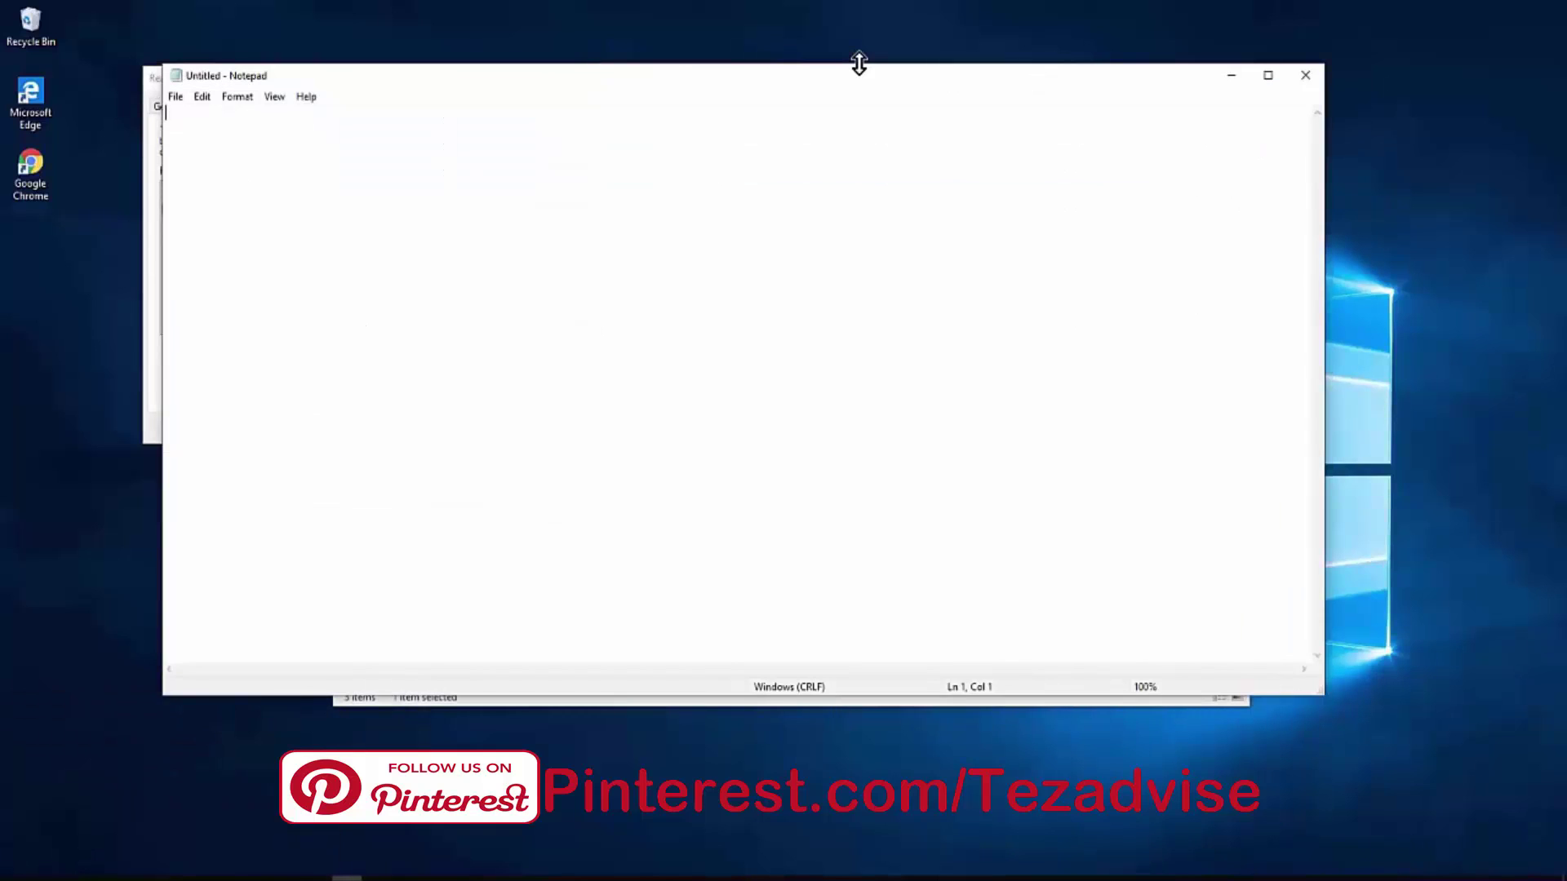
{"action": "type", "text": "00"}
{"action": "type", "text": ".."}
{"action": "type", "text": "44DAD"}
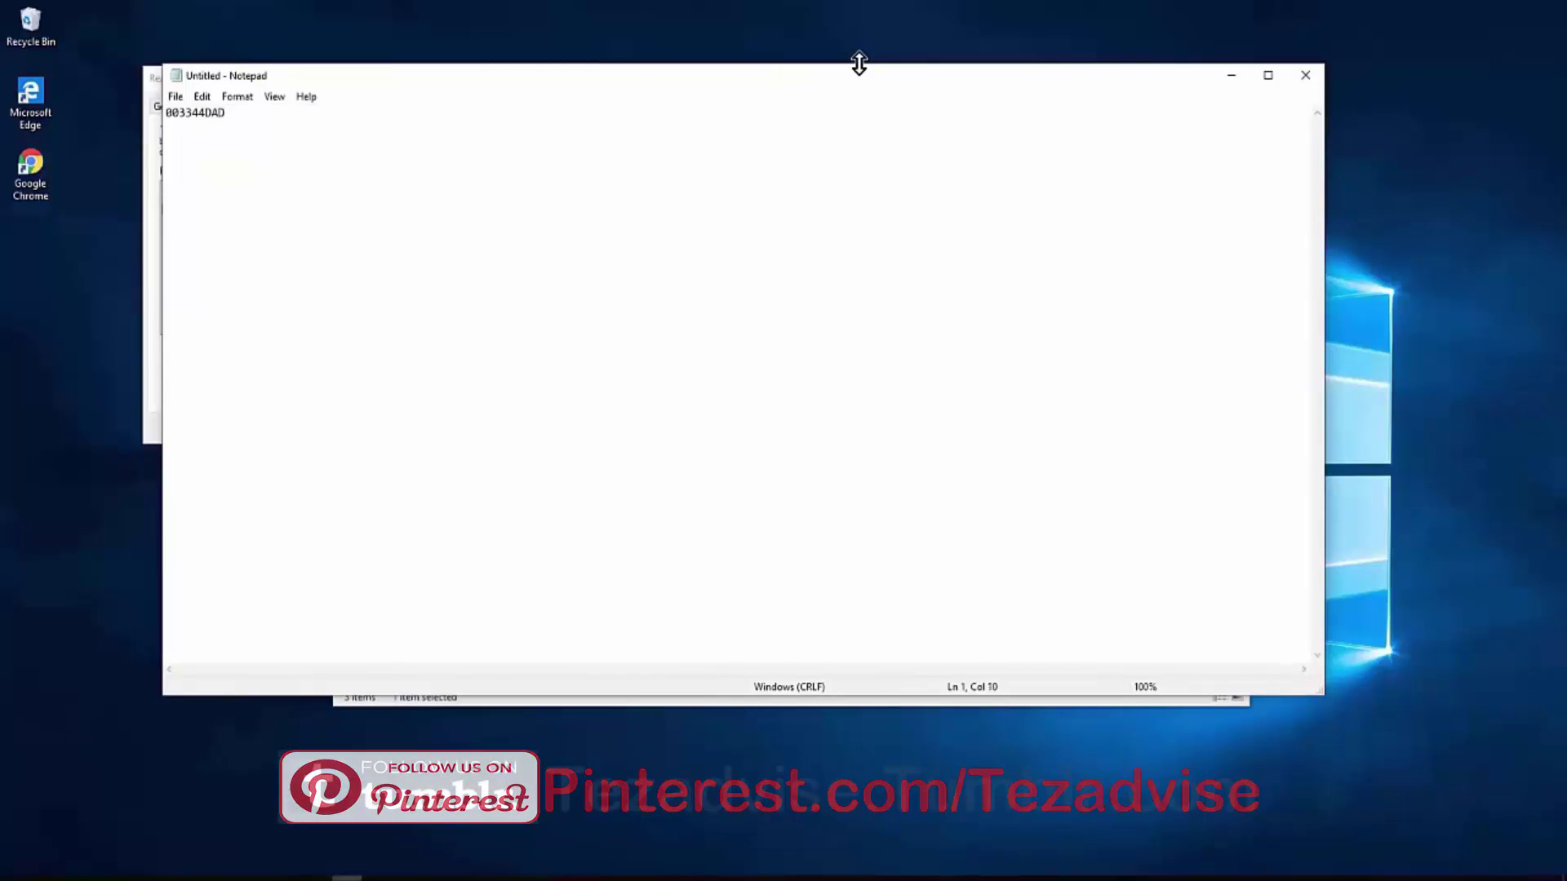
{"action": "type", "text": "Er"}
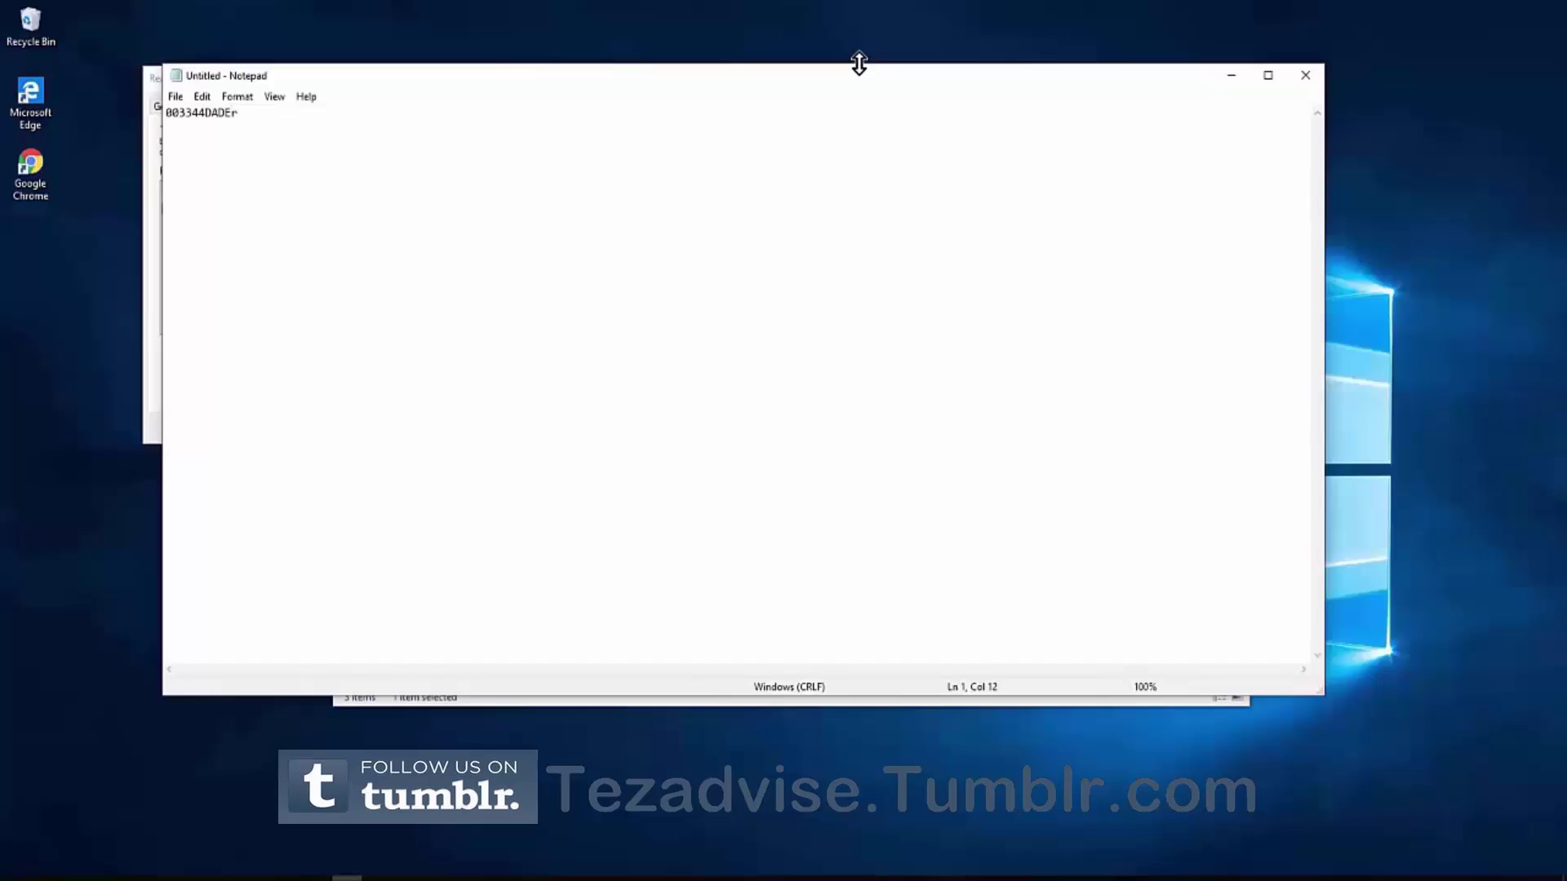
Insert hyphens into the sample address so it reads 00-33-44-DADEr, and return to the Realtek adapter properties
{"action": "left_click", "coordinate": [179, 113]}
{"action": "type", "text": "-"}
{"action": "key", "text": "Right"}
{"action": "key", "text": "Right"}
{"action": "type", "text": "-33-"}
{"action": "key", "text": "Left"}
{"action": "key", "text": "Right"}
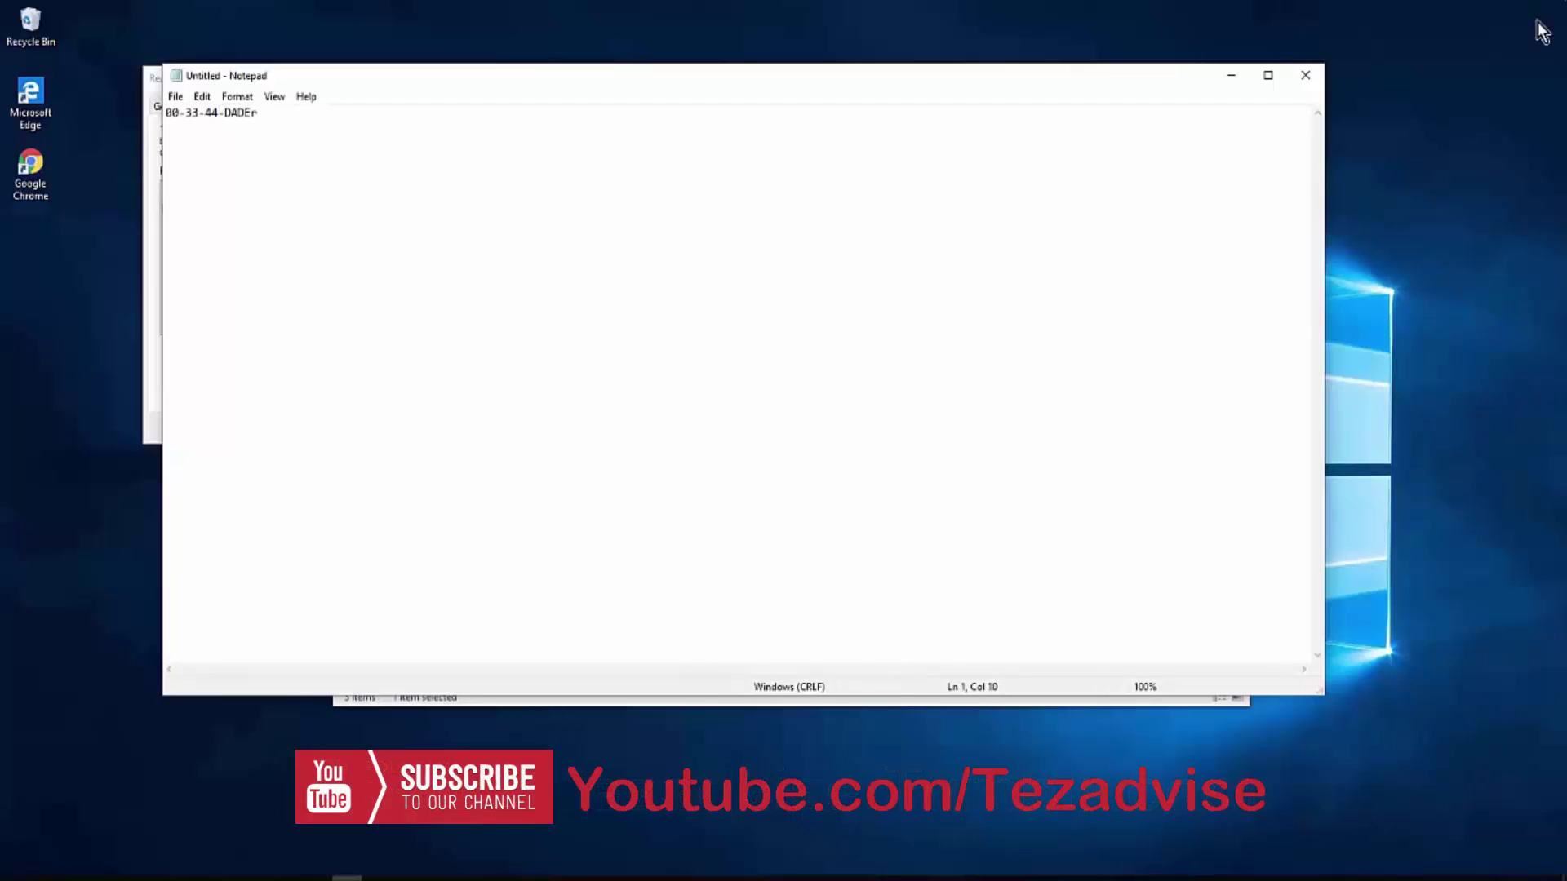
{"action": "left_click", "coordinate": [149, 77]}
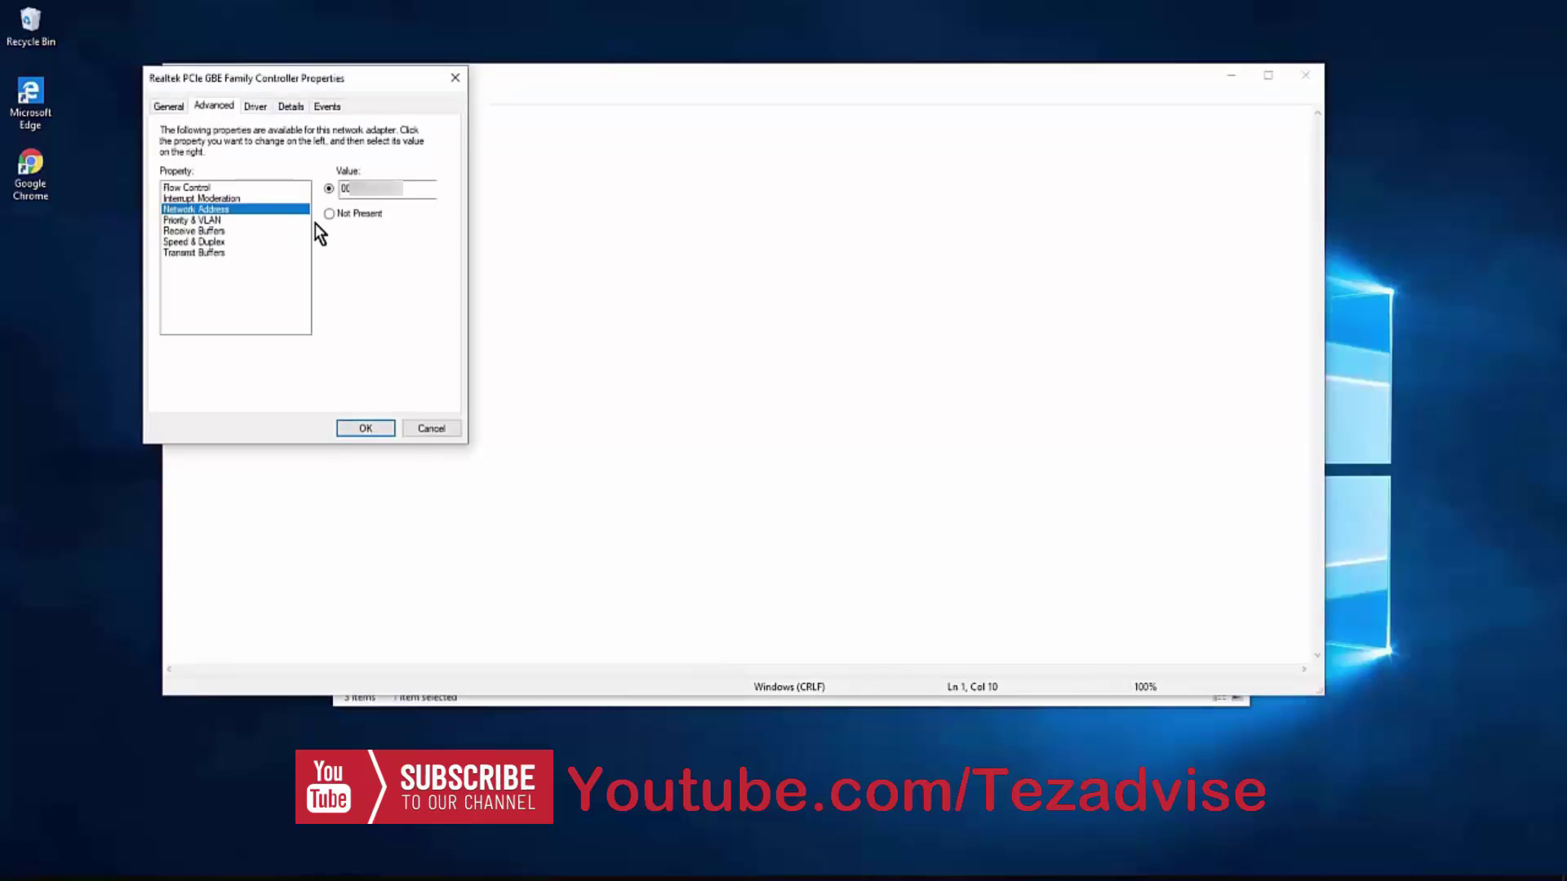